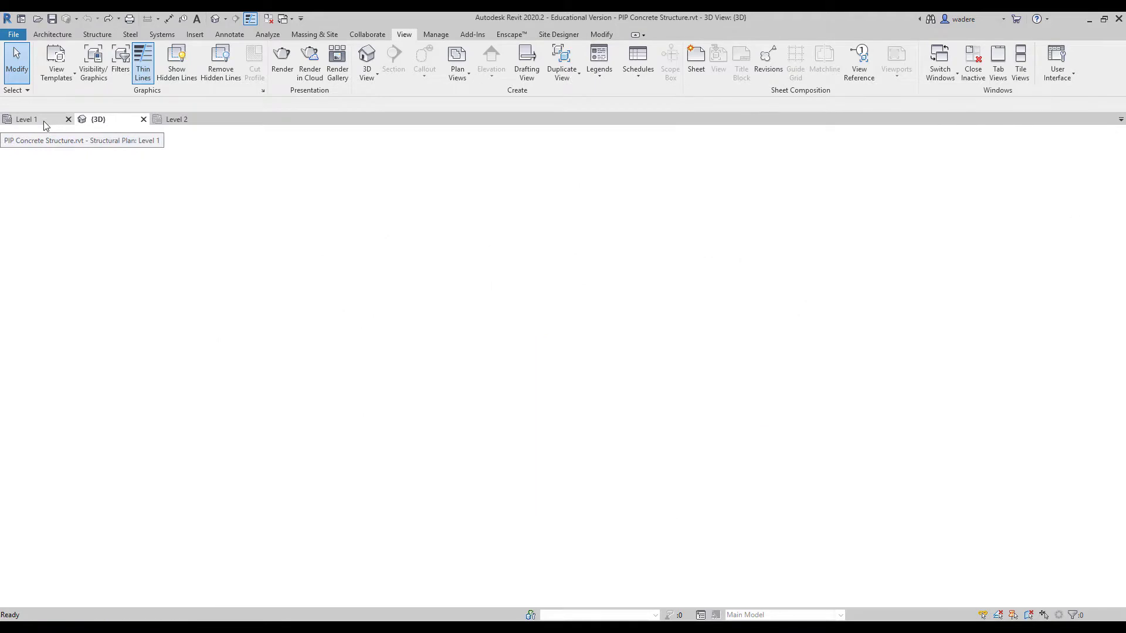
- On the Level 1 plan, select the whole structure and filter it to Structural Beam Systems, Structural Framing (Girder) and Structural Framing (Joist)
{"action": "scroll", "coordinate": [530, 439], "scroll_direction": "up", "scroll_amount": 3}
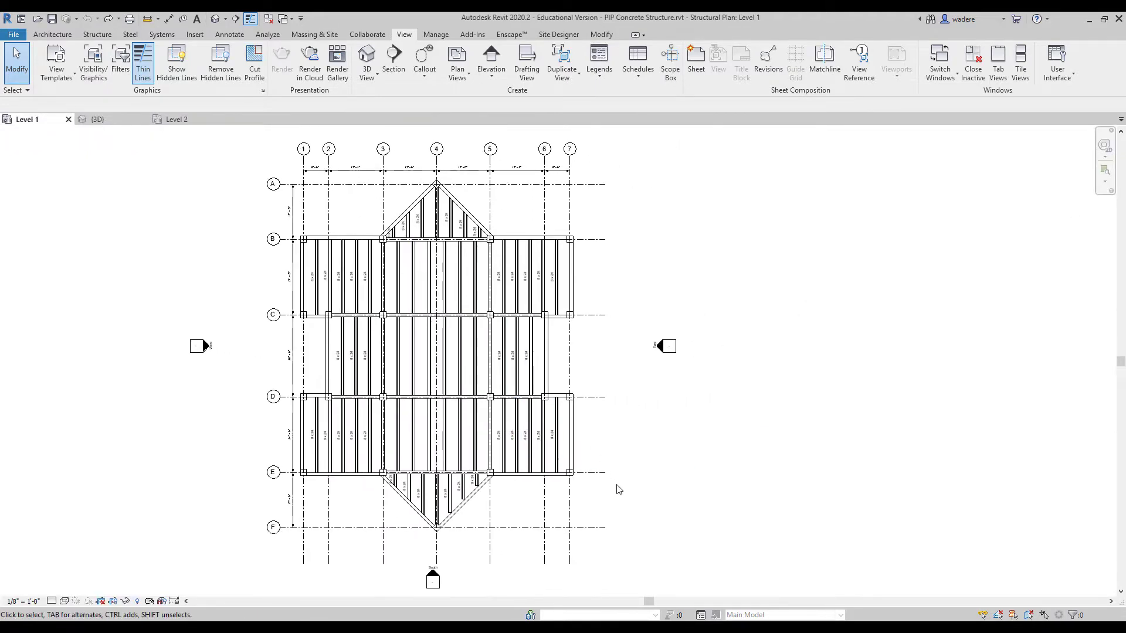
{"action": "left_click_drag", "start_coordinate": [629, 546], "coordinate": [246, 163]}
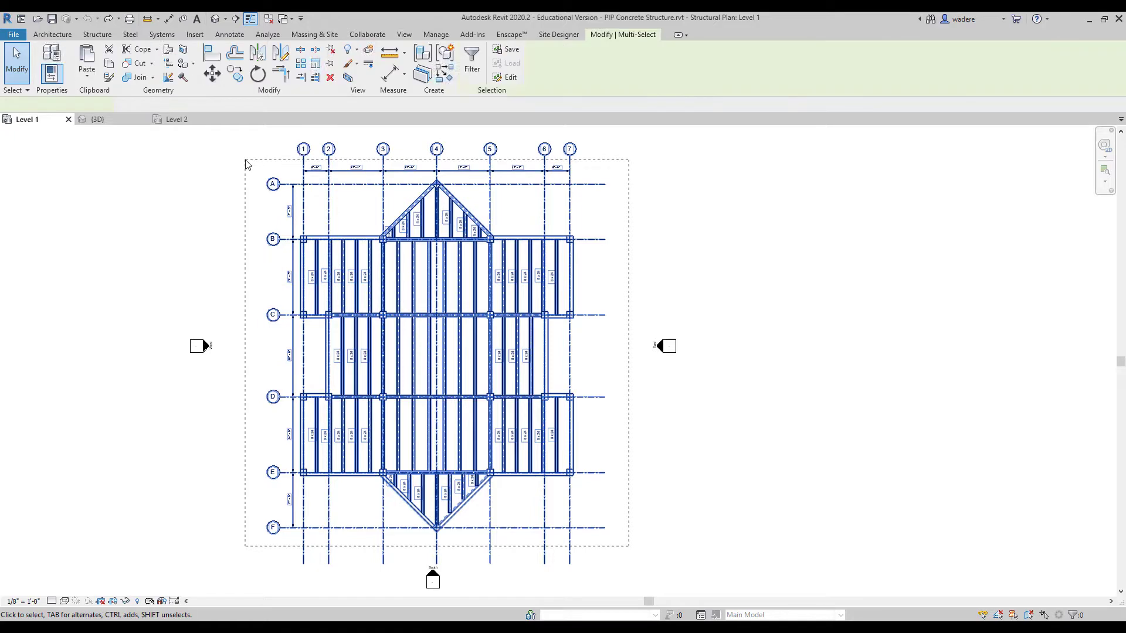
{"action": "left_click", "coordinate": [474, 58]}
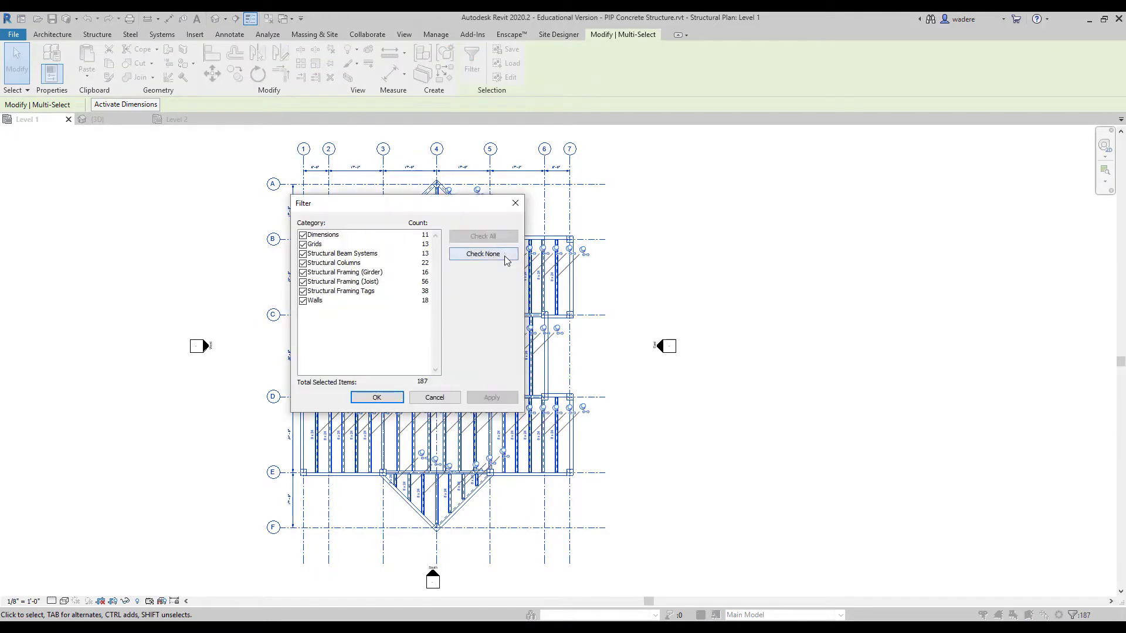
{"action": "left_click", "coordinate": [484, 255]}
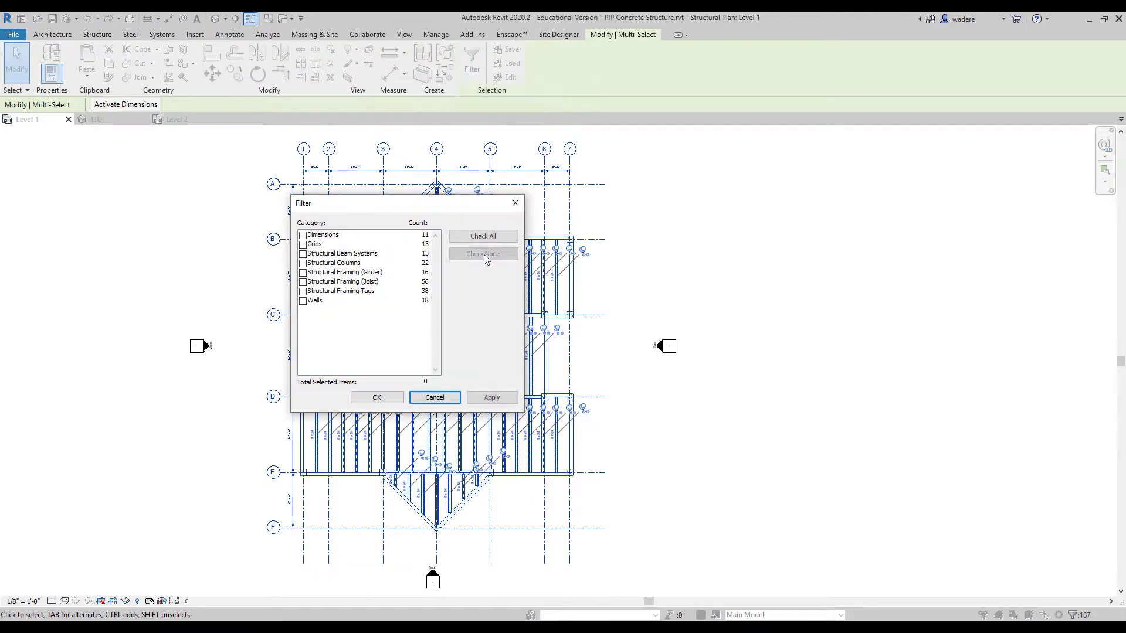
{"action": "left_click", "coordinate": [303, 254]}
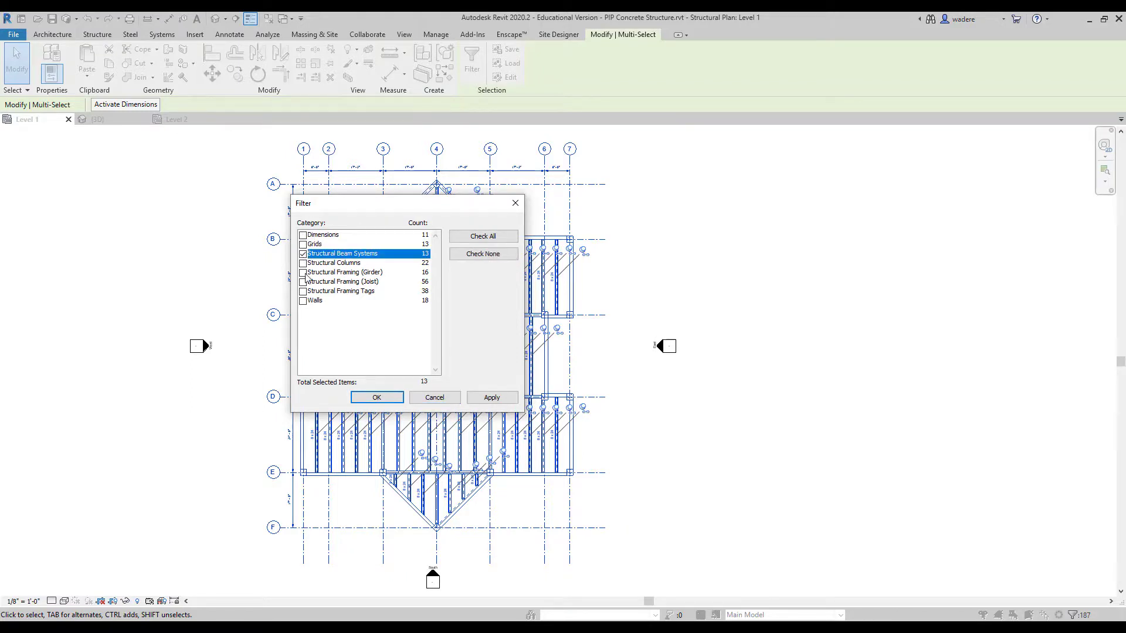
{"action": "left_click", "coordinate": [302, 274]}
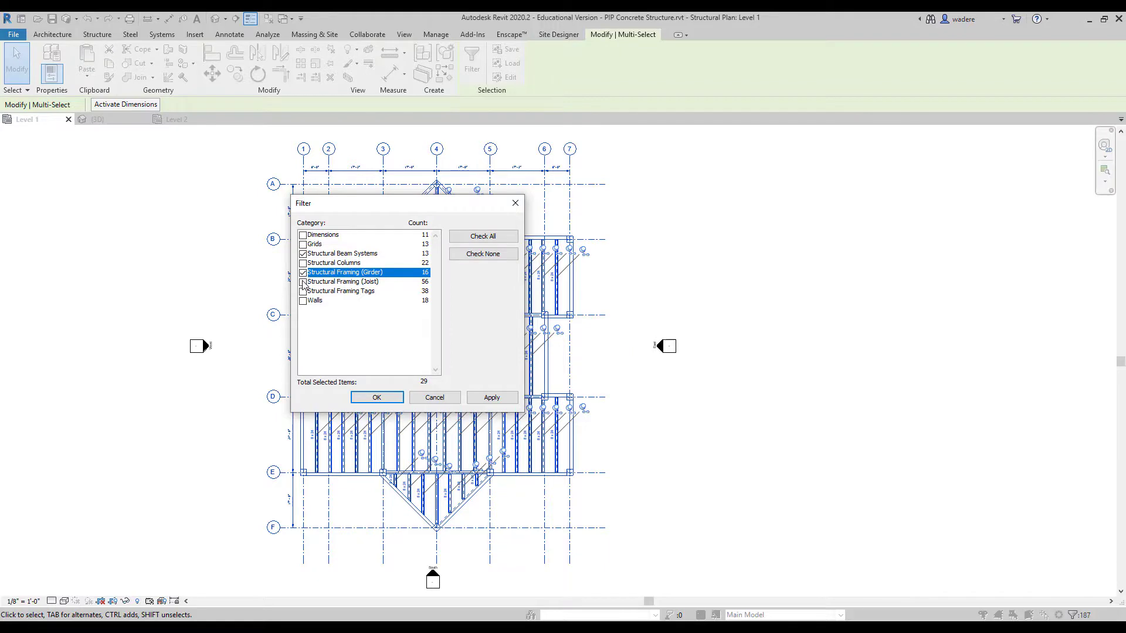
{"action": "left_click", "coordinate": [302, 282]}
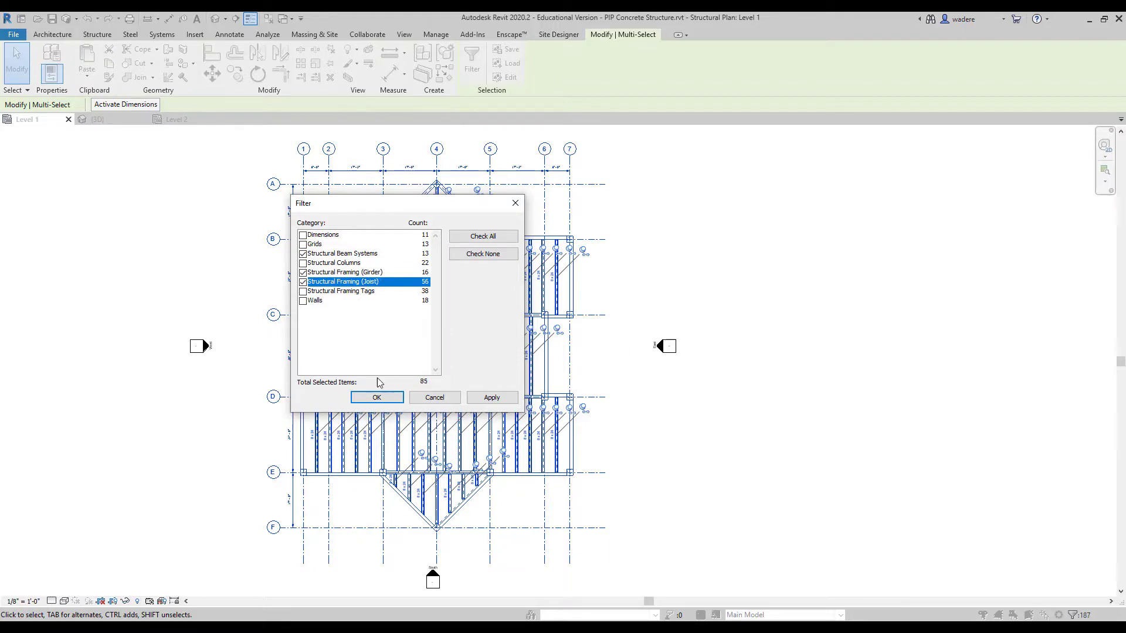
{"action": "left_click", "coordinate": [376, 398]}
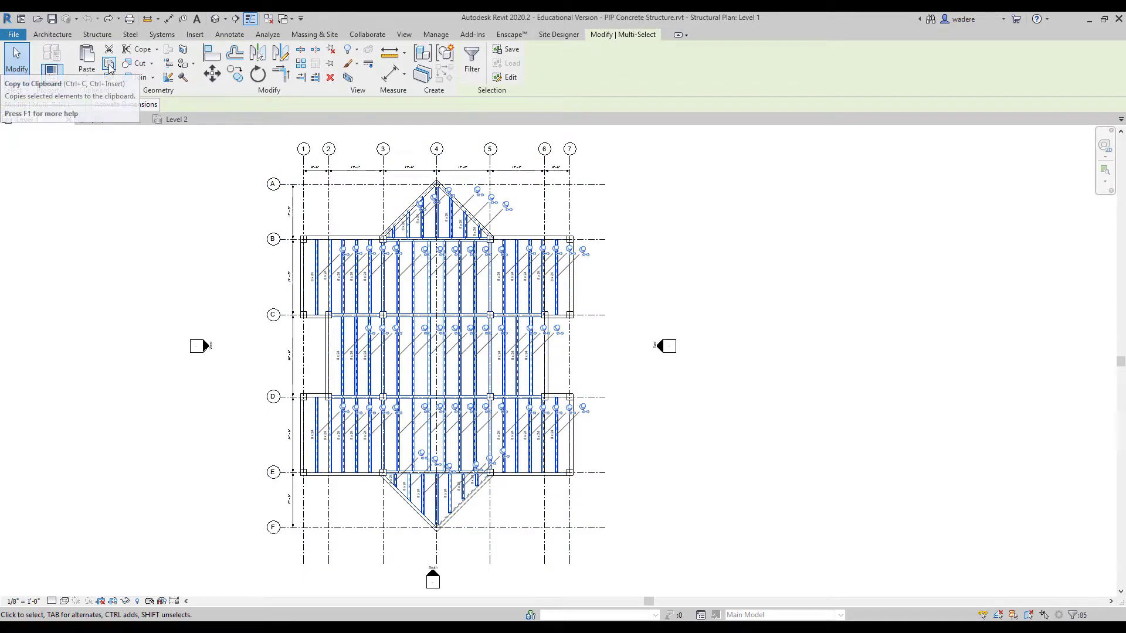
- Copy the selected framing to the clipboard and paste it aligned to Level 2
{"action": "left_click", "coordinate": [109, 66]}
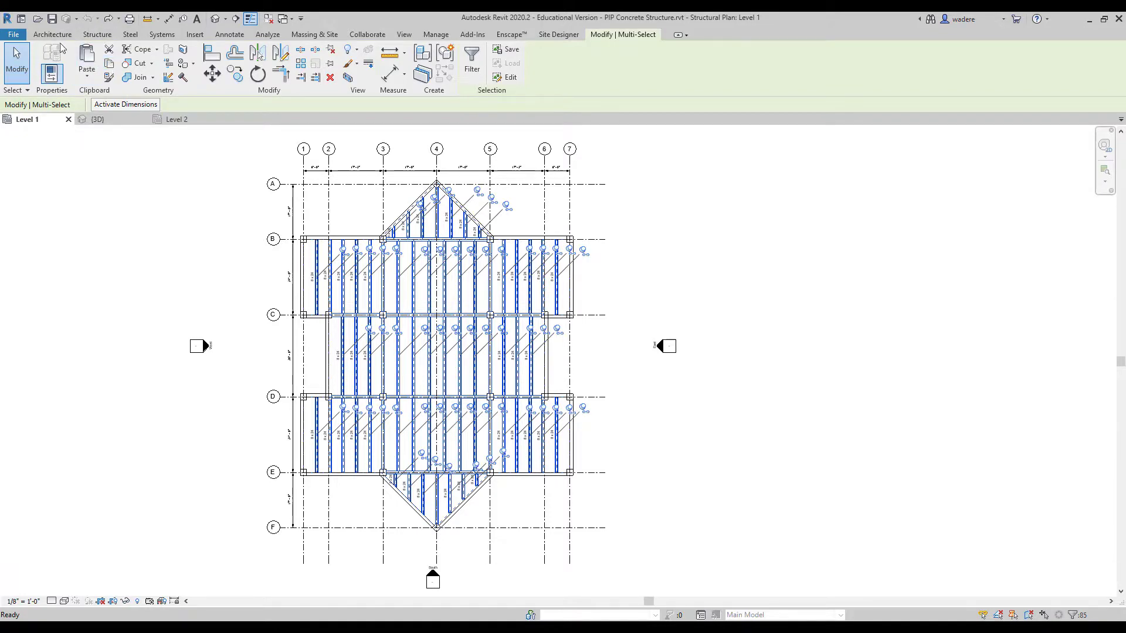
{"action": "left_click", "coordinate": [87, 78]}
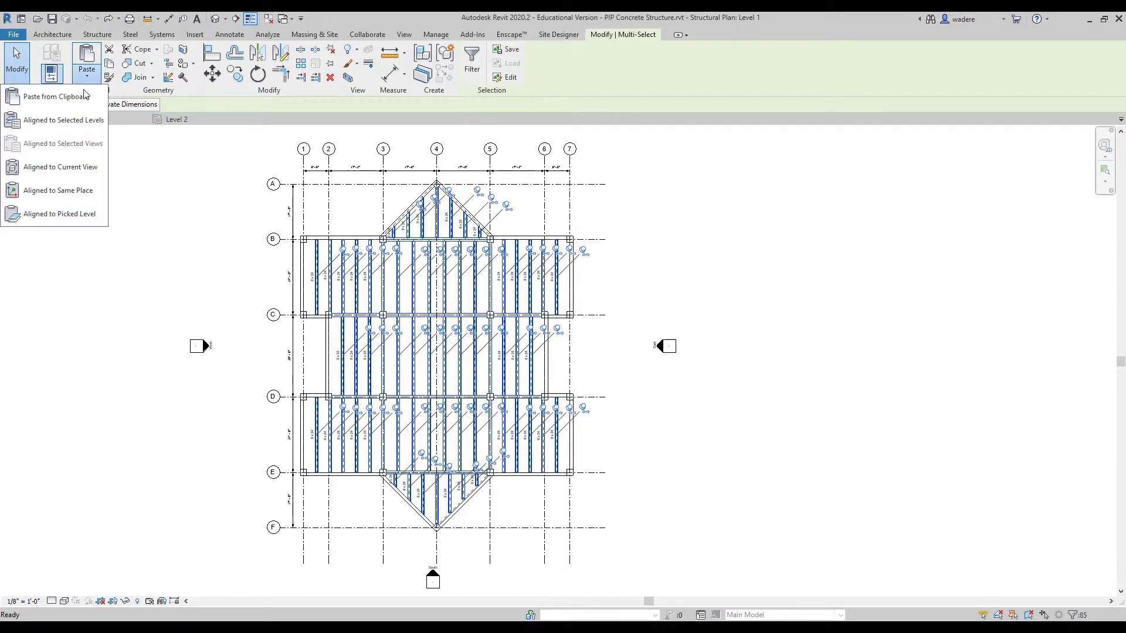
{"action": "left_click", "coordinate": [63, 121]}
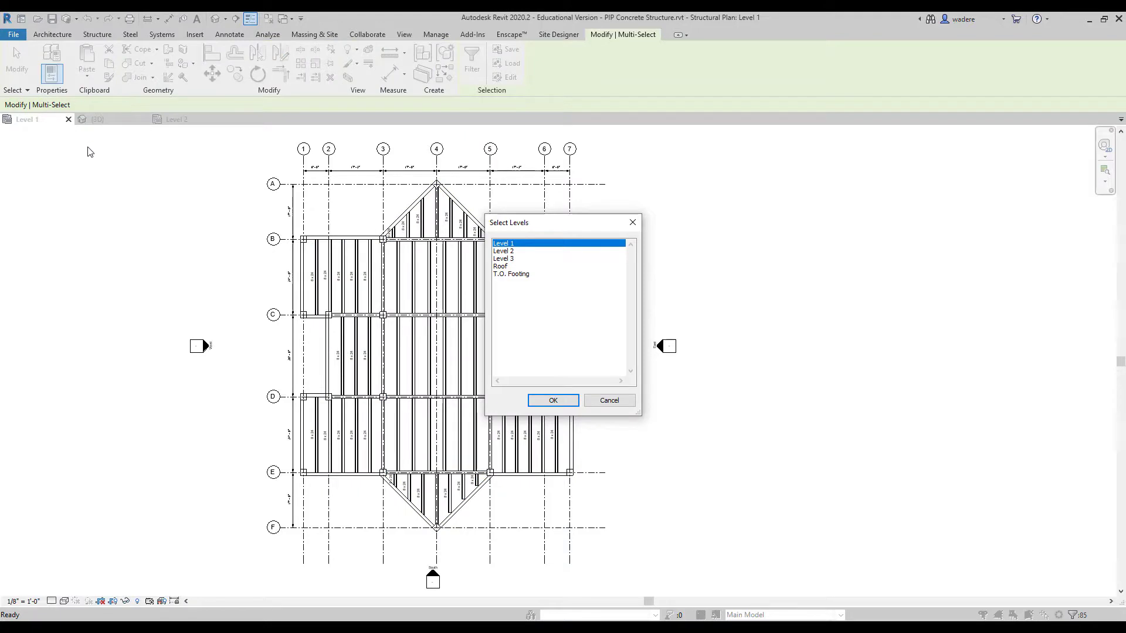
{"action": "left_click", "coordinate": [511, 253]}
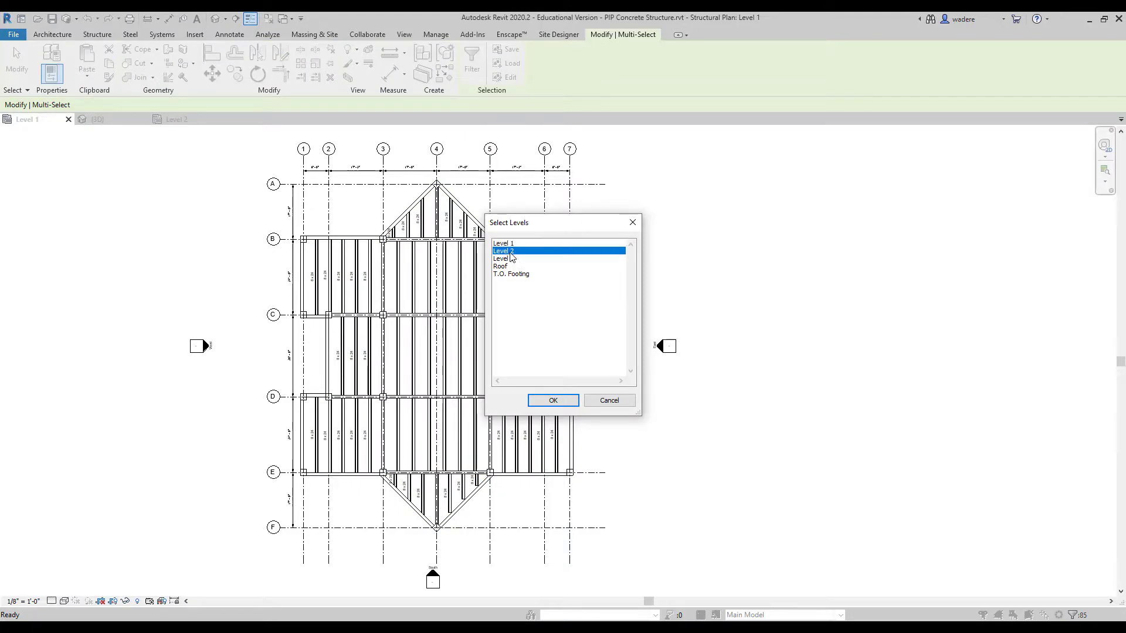
{"action": "left_click", "coordinate": [554, 400]}
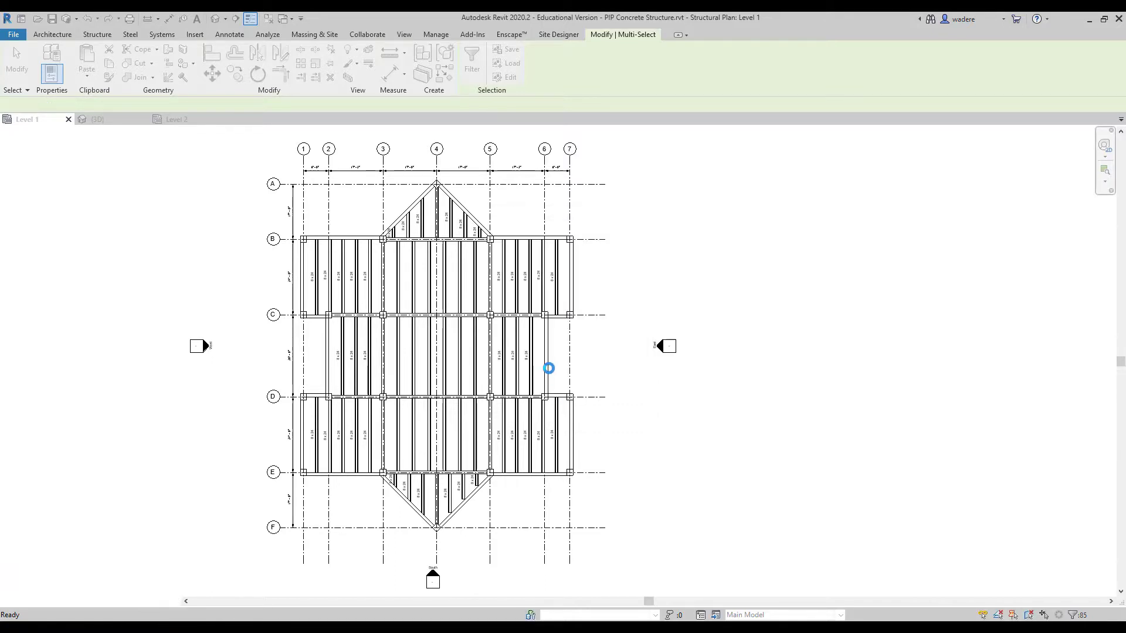
- Inspect the pasted Level 2 framing in the default 3D view
{"action": "left_click", "coordinate": [404, 34]}
{"action": "left_click", "coordinate": [368, 74]}
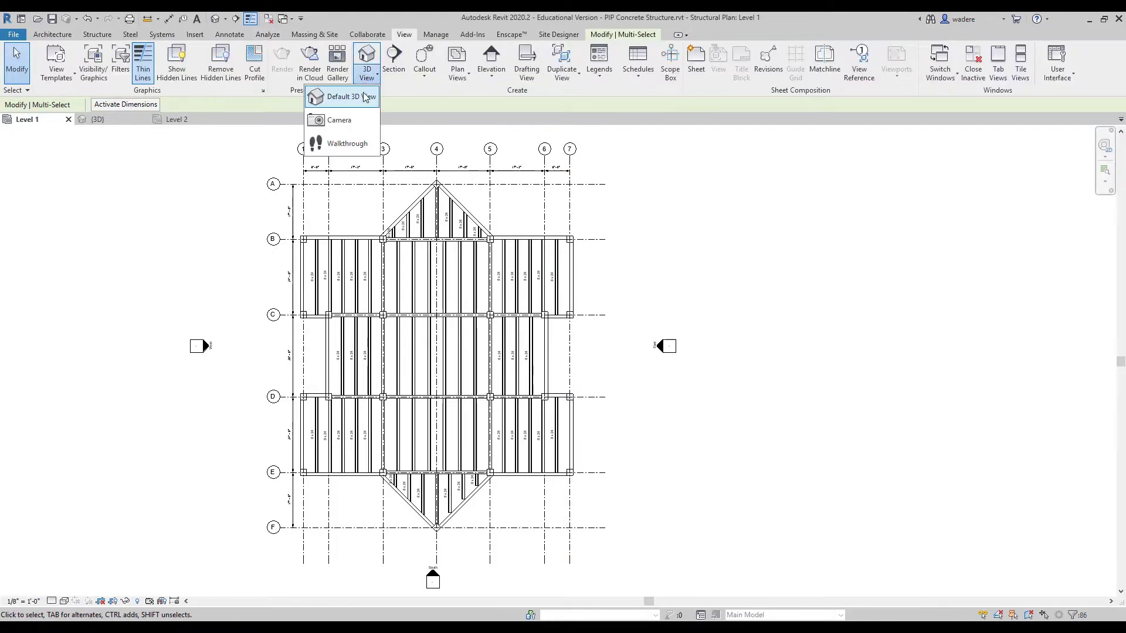
{"action": "left_click", "coordinate": [363, 96]}
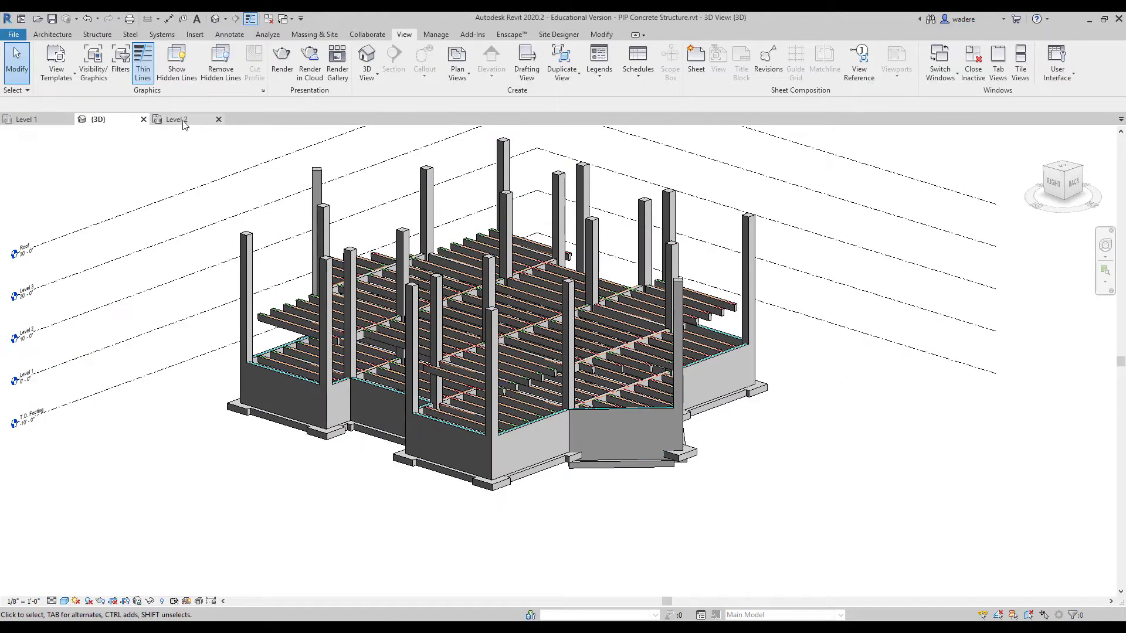
- In the Level 2 plan, start placing a beam with the Concrete-Rectangular Beam 12 x 24 type
{"action": "left_click", "coordinate": [177, 119]}
{"action": "middle_click_drag", "start_coordinate": [508, 315], "coordinate": [423, 324]}
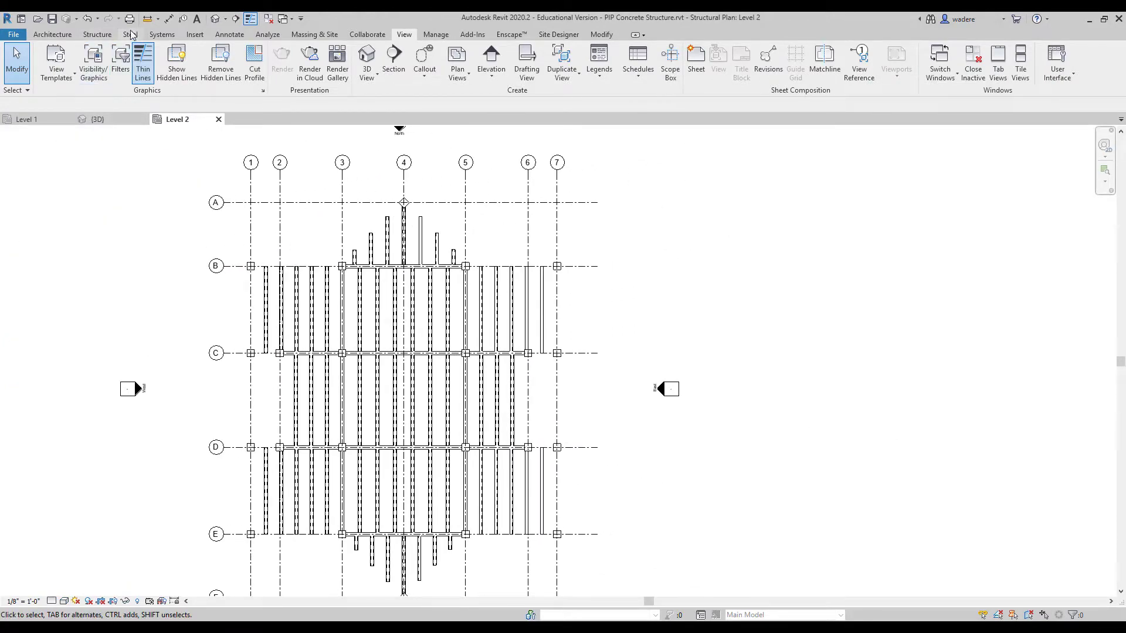
{"action": "left_click", "coordinate": [98, 35]}
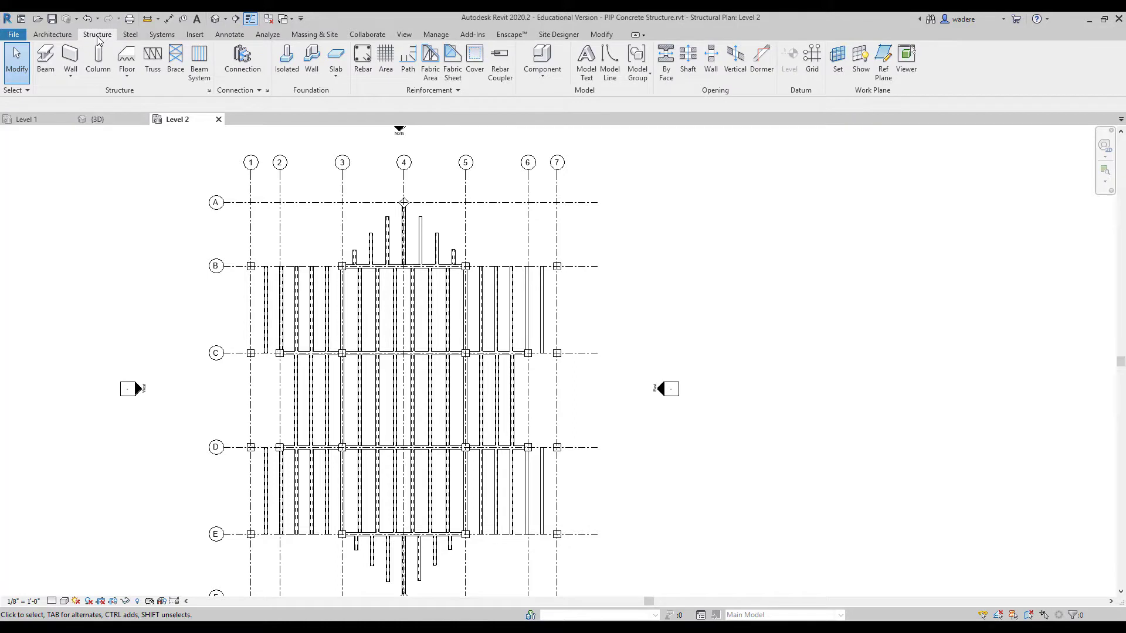
{"action": "left_click", "coordinate": [53, 72]}
{"action": "left_click", "coordinate": [51, 71]}
{"action": "left_click", "coordinate": [83, 153]}
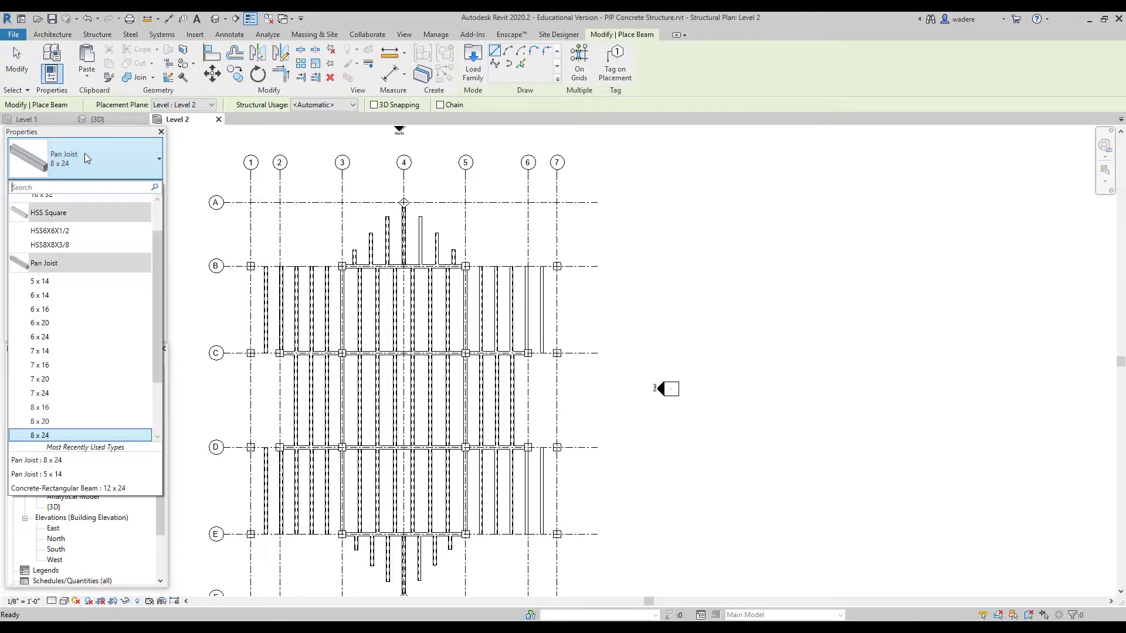
{"action": "scroll", "coordinate": [83, 316], "scroll_direction": "up", "scroll_amount": 1}
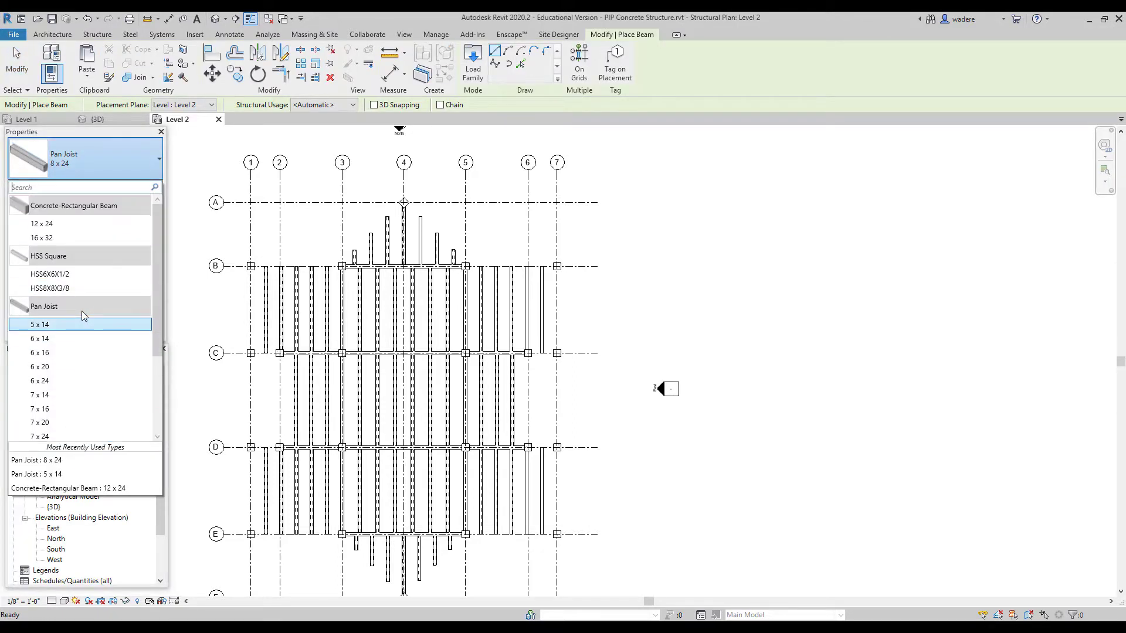
{"action": "left_click", "coordinate": [57, 224]}
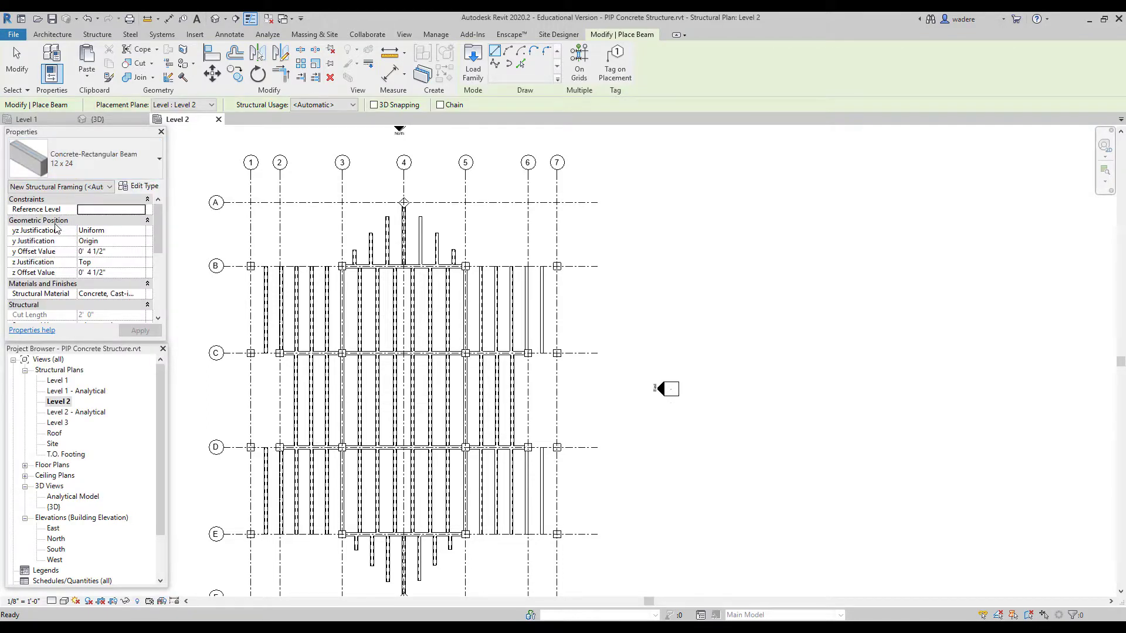
- Set the new beam's y and z offset values to 0, keeping the 12 x 24 concrete type
{"action": "scroll", "coordinate": [120, 273], "scroll_direction": "down", "scroll_amount": 2}
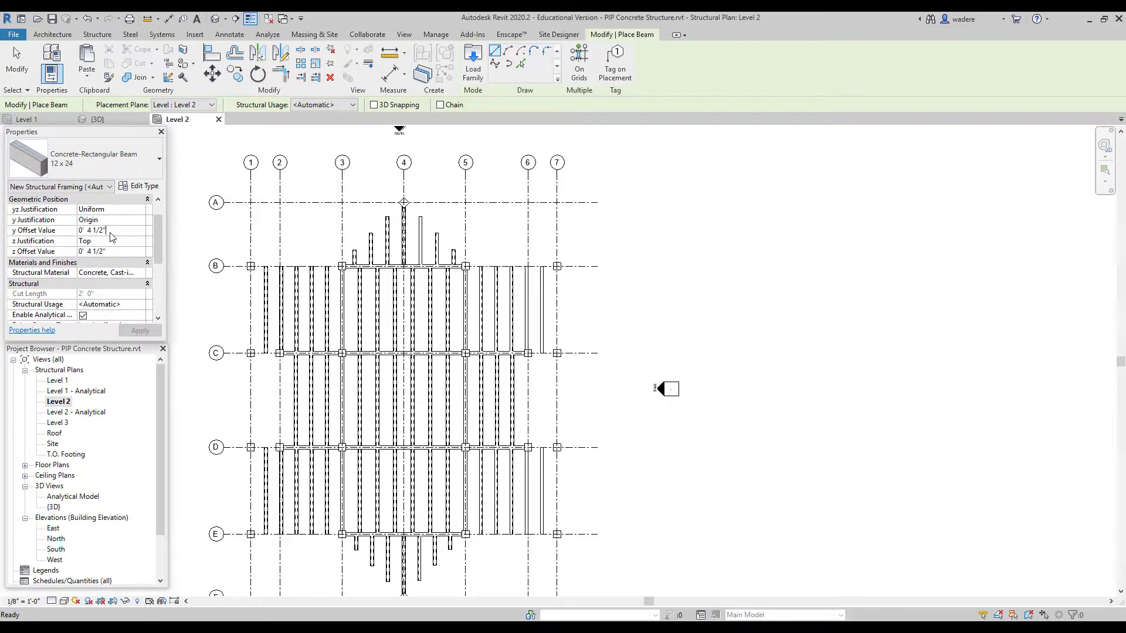
{"action": "left_click", "coordinate": [47, 231]}
{"action": "type", "text": "0"}
{"action": "left_click", "coordinate": [116, 252]}
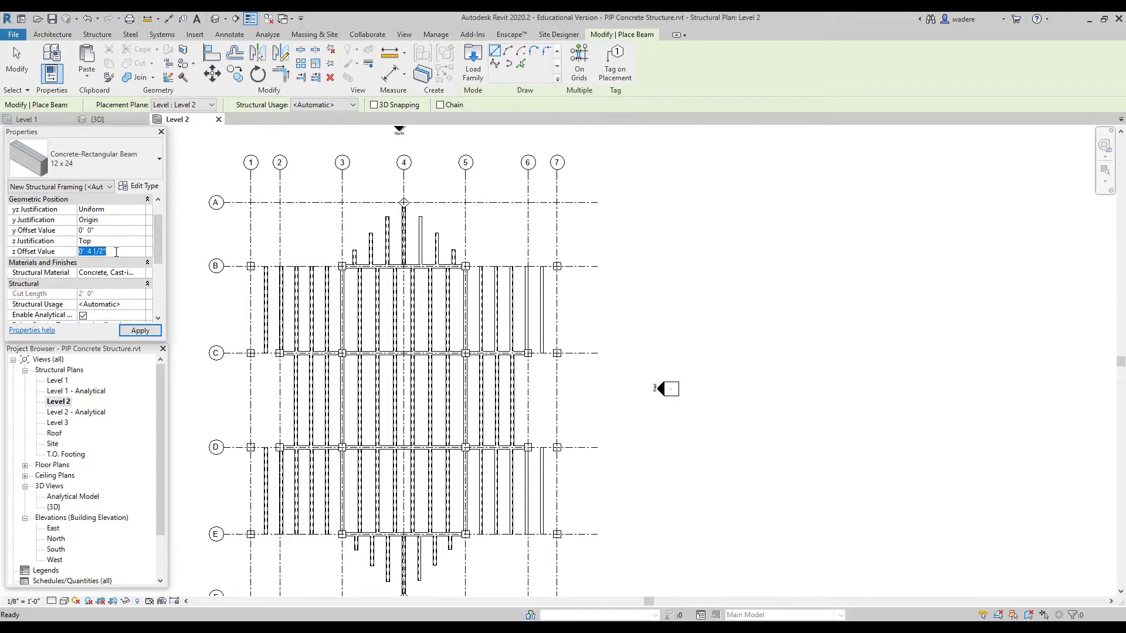
{"action": "type", "text": "0"}
{"action": "left_click", "coordinate": [141, 242]}
{"action": "left_click", "coordinate": [141, 242]}
{"action": "left_click", "coordinate": [128, 234]}
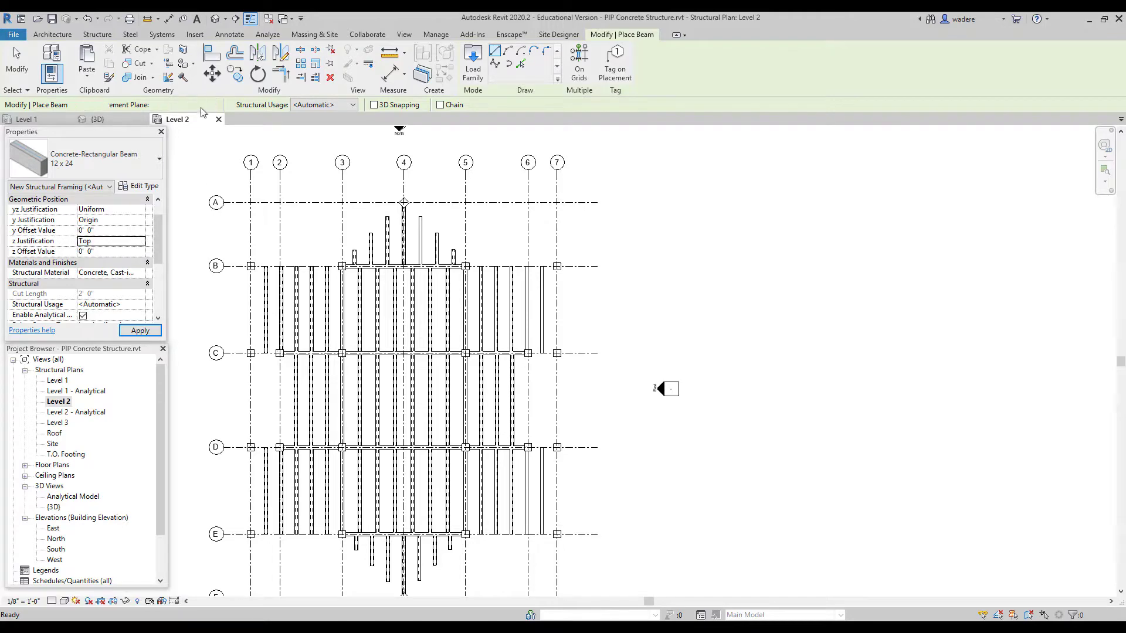
{"action": "left_click", "coordinate": [82, 168]}
{"action": "left_click", "coordinate": [74, 227]}
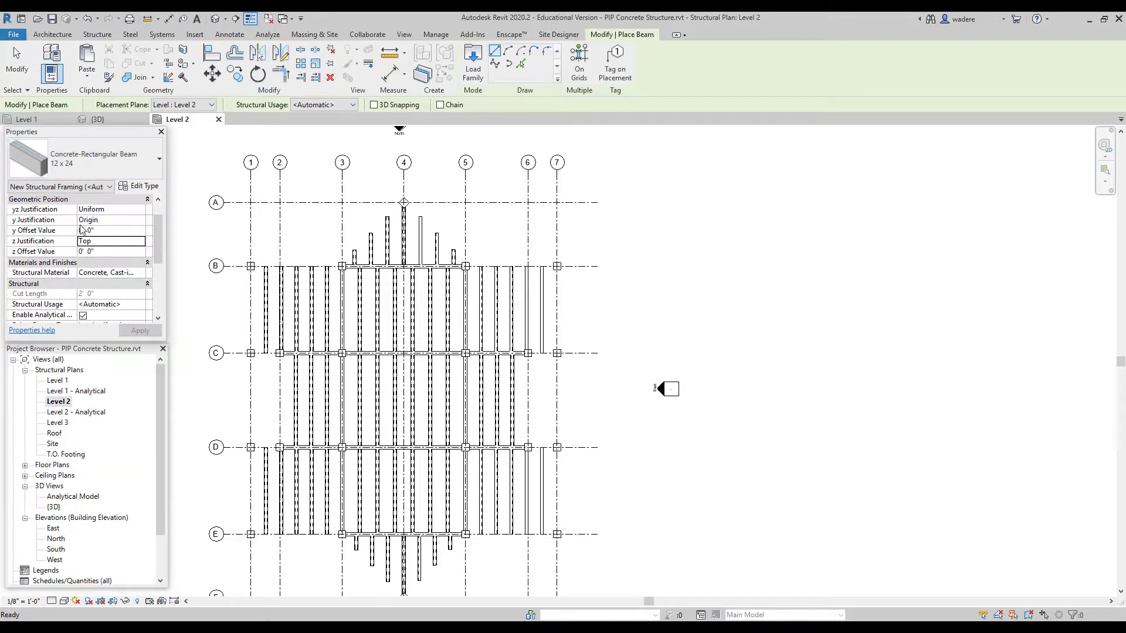
- Place 12 x 24 beams along grid B from grid 5 to 7 and along grid 7 from B to C
{"action": "scroll", "coordinate": [467, 267], "scroll_direction": "up", "scroll_amount": 3}
{"action": "left_click", "coordinate": [460, 266]}
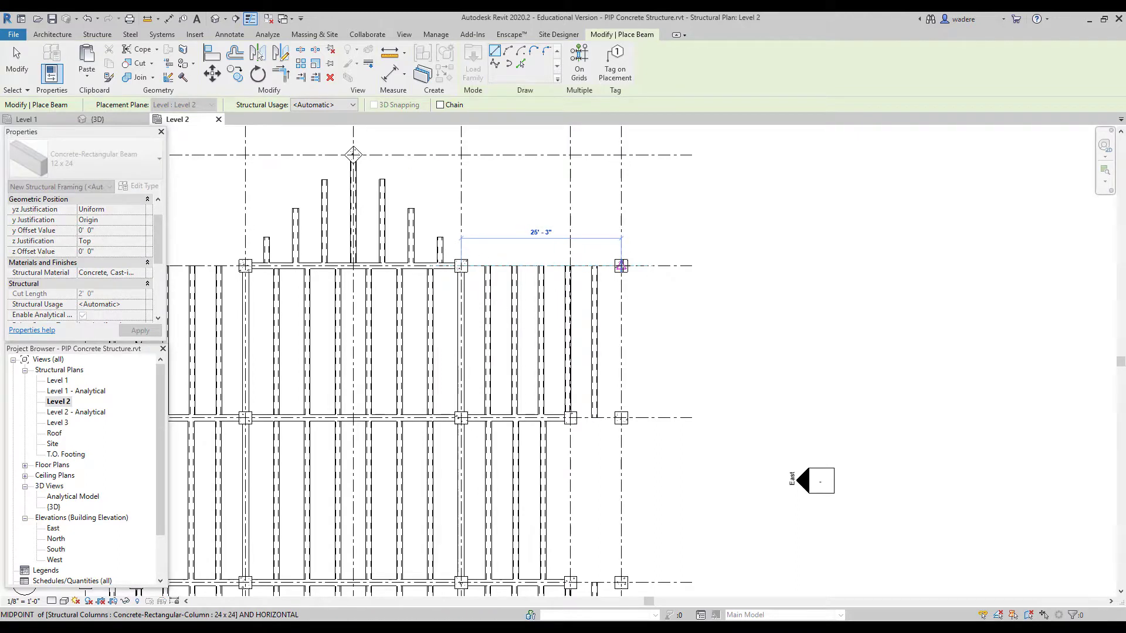
{"action": "left_click", "coordinate": [621, 266]}
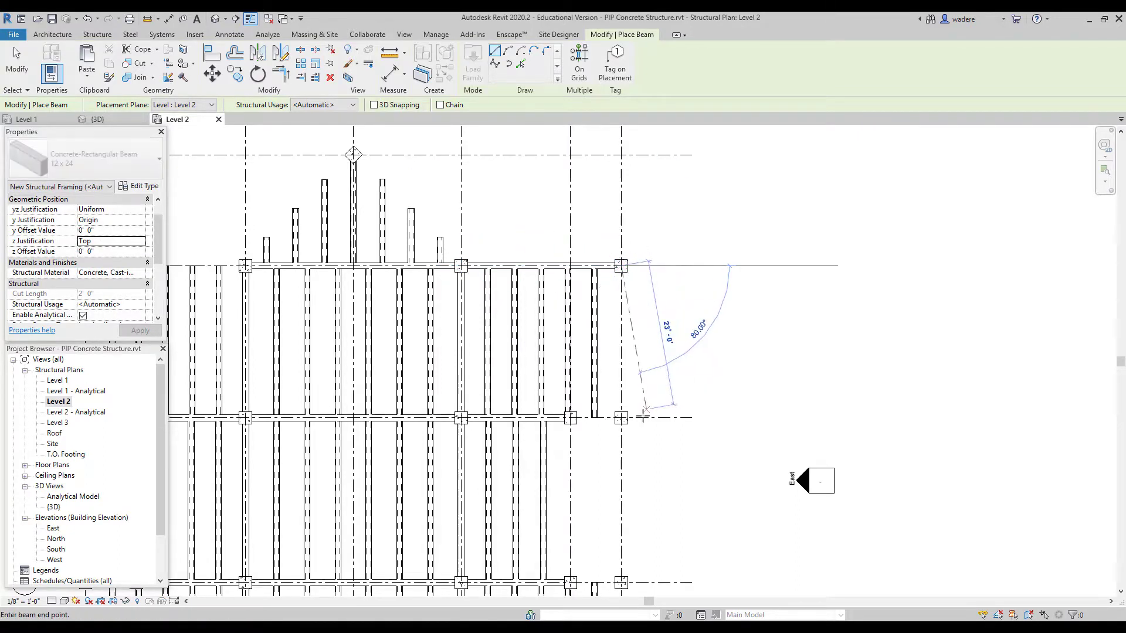
{"action": "left_click", "coordinate": [621, 266]}
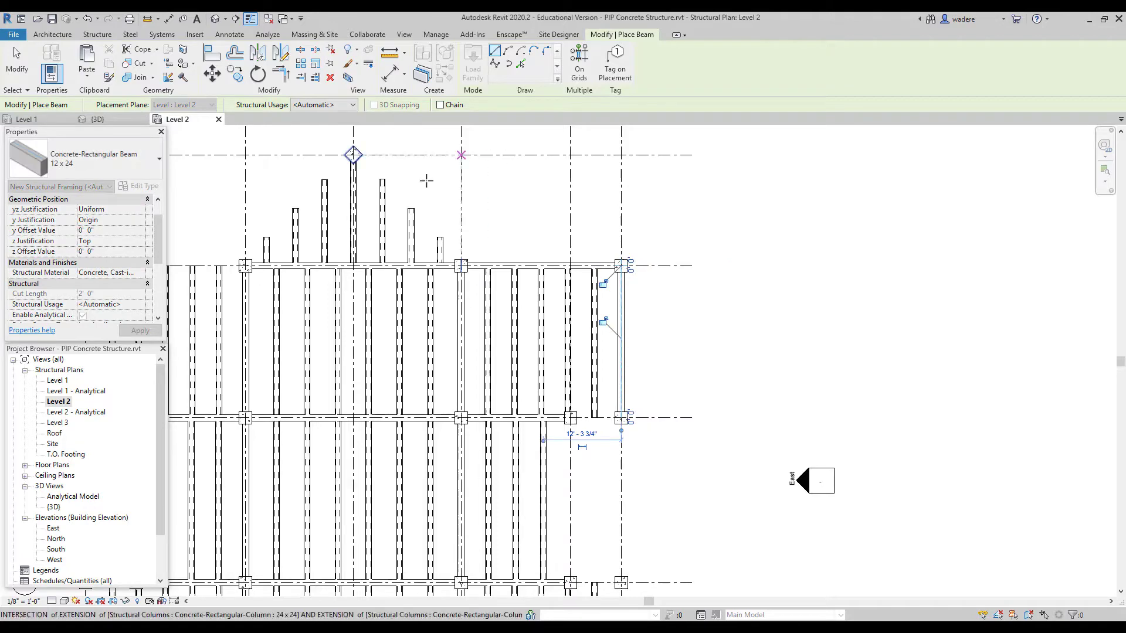
{"action": "left_click", "coordinate": [100, 167]}
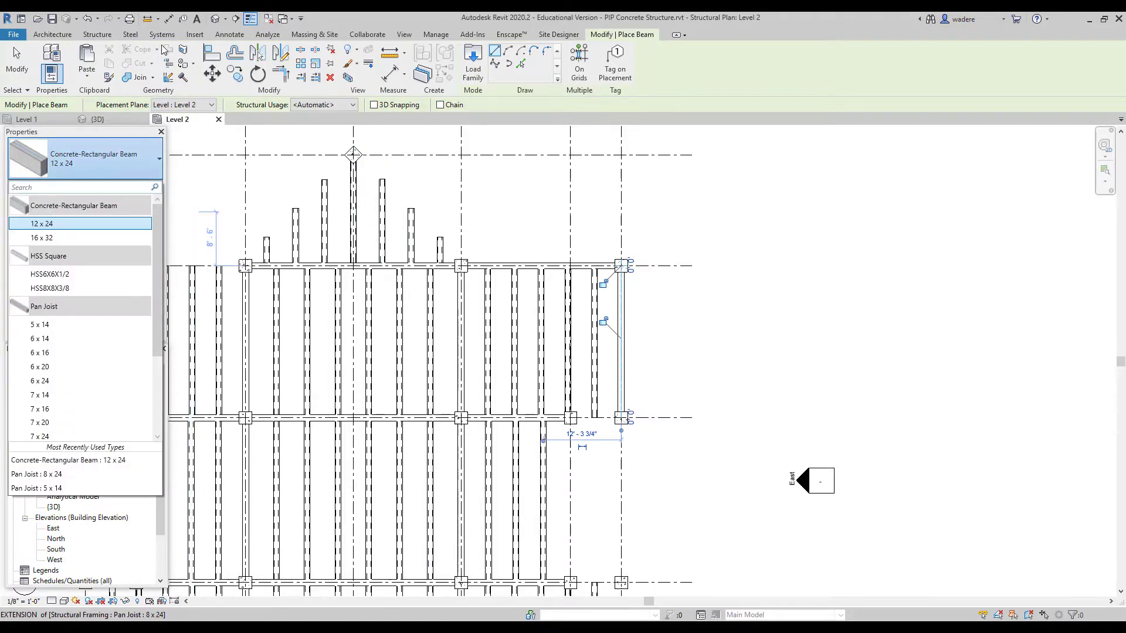
- Cut a horizontal building section between grids B and C, from left of grid 5 to past grid 7, and open its view
{"action": "left_click", "coordinate": [405, 35]}
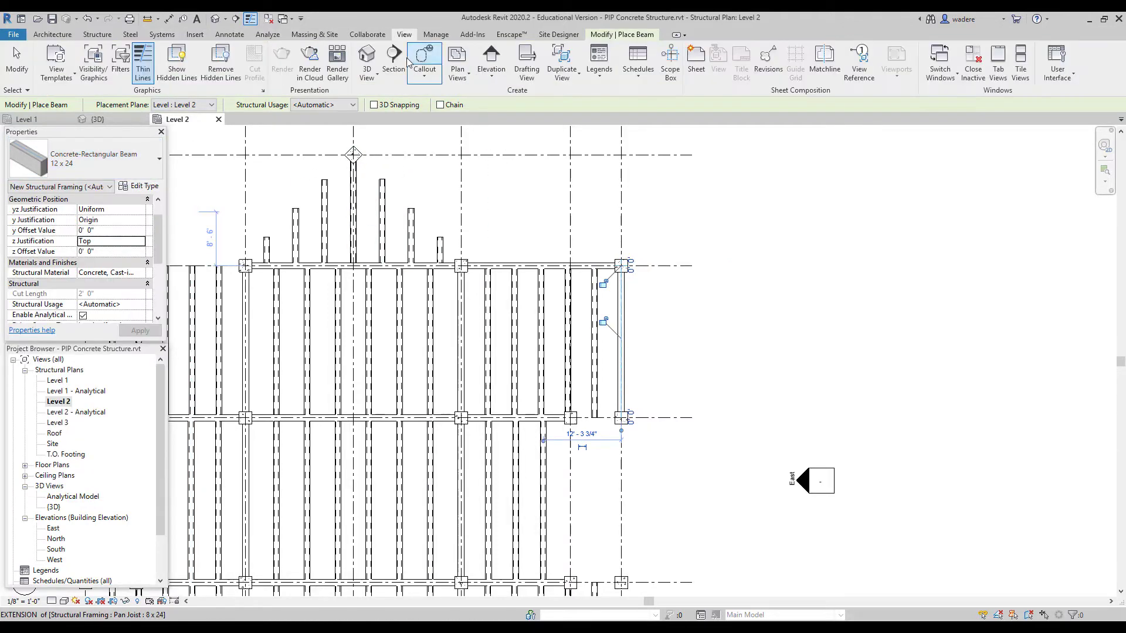
{"action": "left_click", "coordinate": [391, 59]}
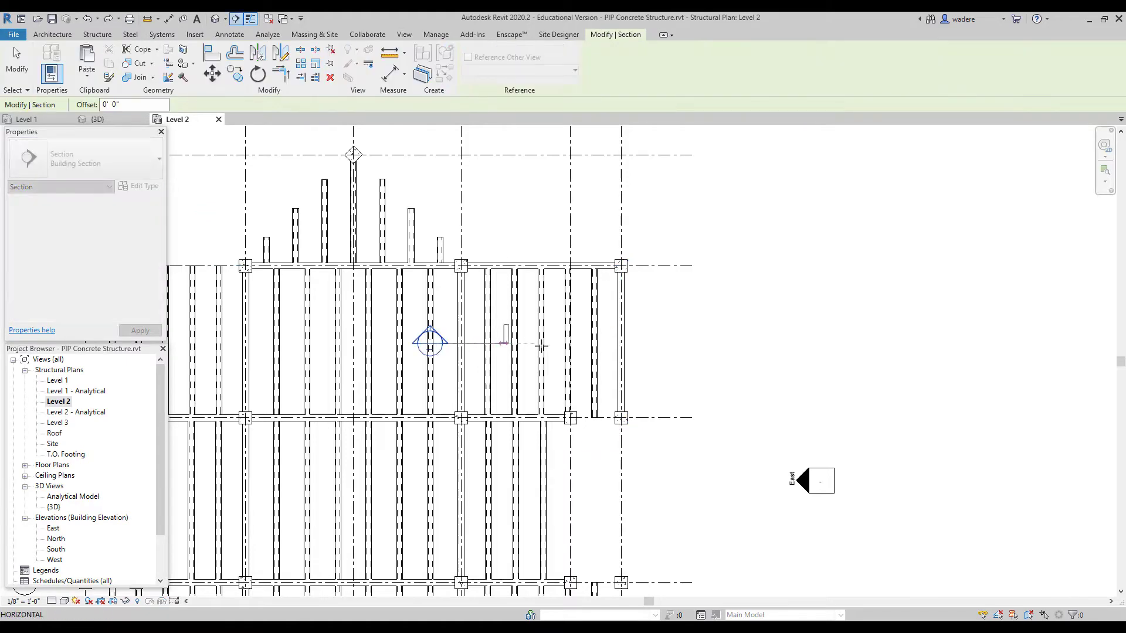
{"action": "left_click", "coordinate": [645, 344]}
{"action": "key", "text": "Escape"}
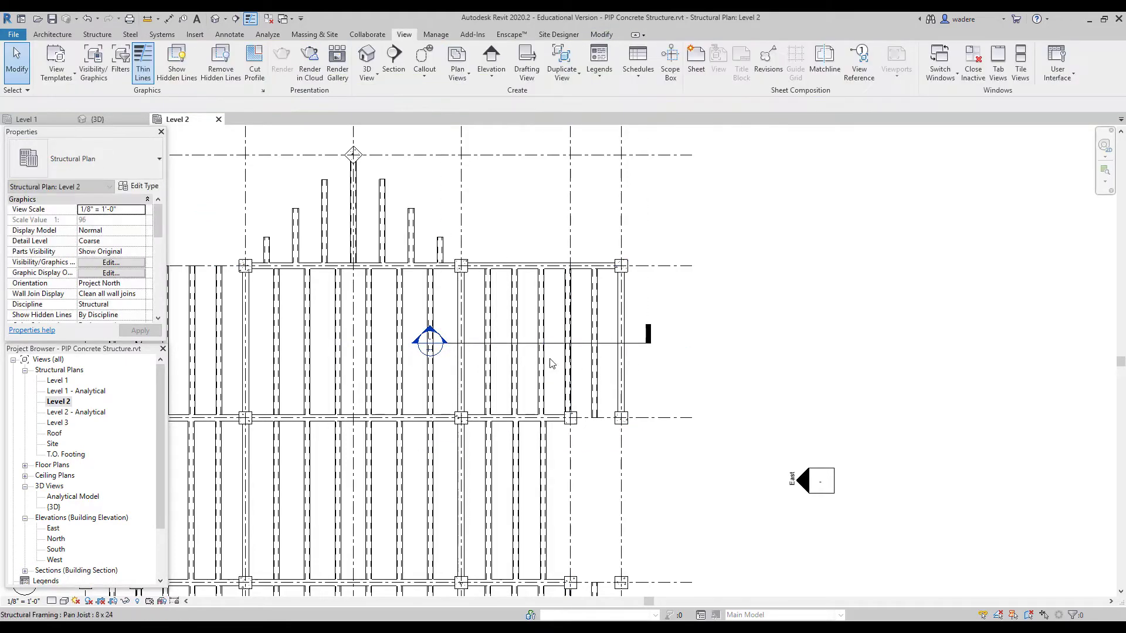
{"action": "double_click", "coordinate": [444, 347]}
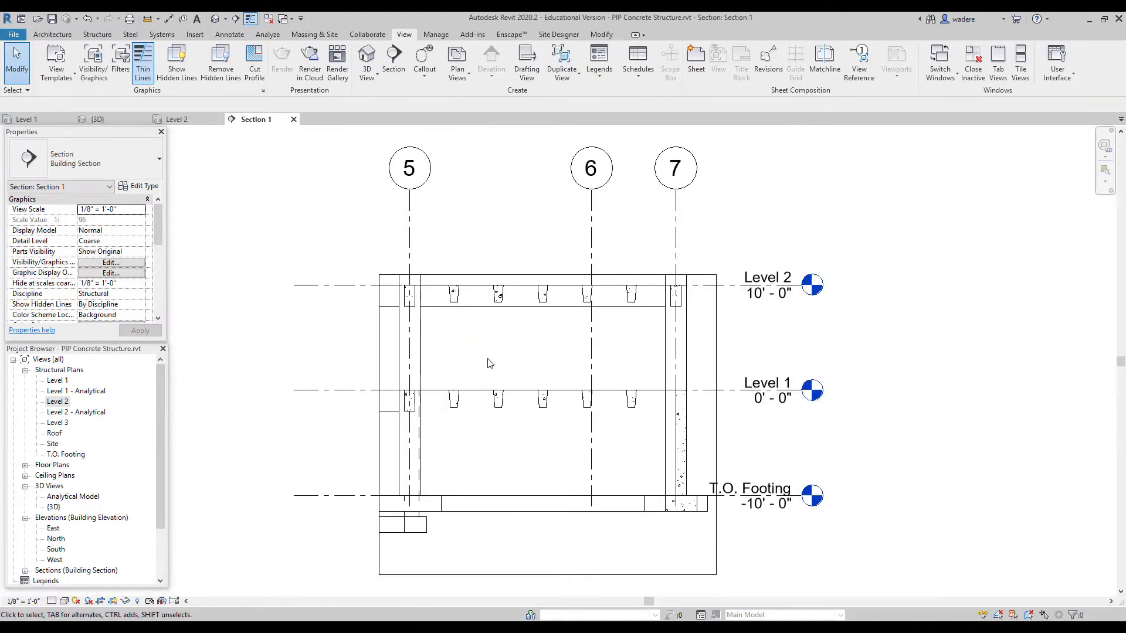
- In the section, compare the Level 2 beams at grids 5 and 7 with the foundation wall below, and return to the Level 2 plan
{"action": "scroll", "coordinate": [651, 314], "scroll_direction": "up", "scroll_amount": 2}
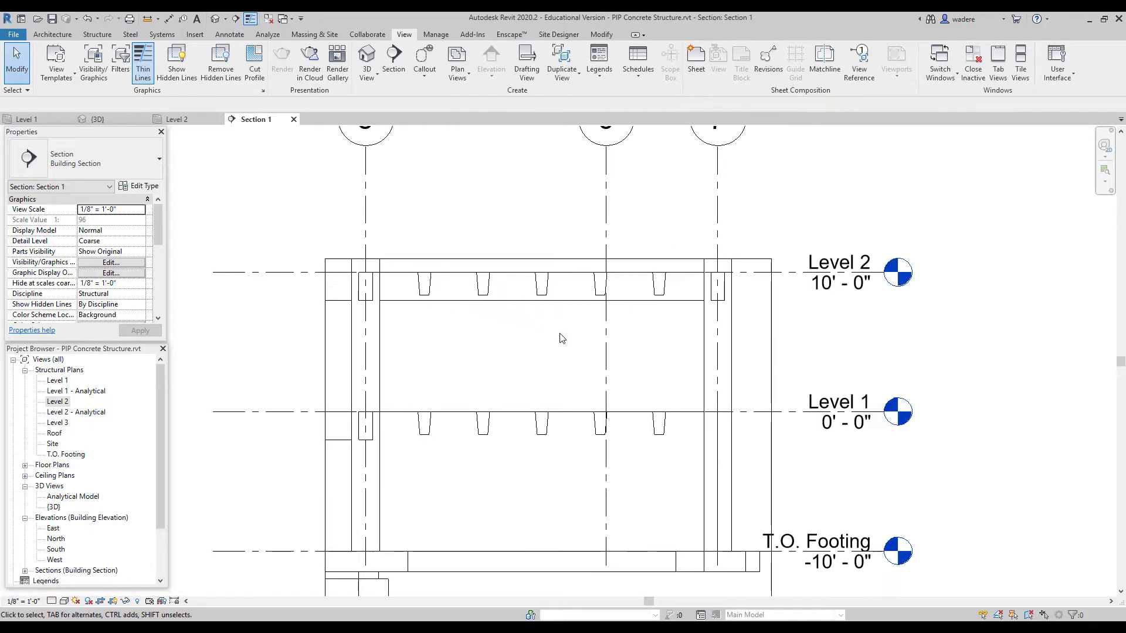
{"action": "left_click", "coordinate": [725, 466]}
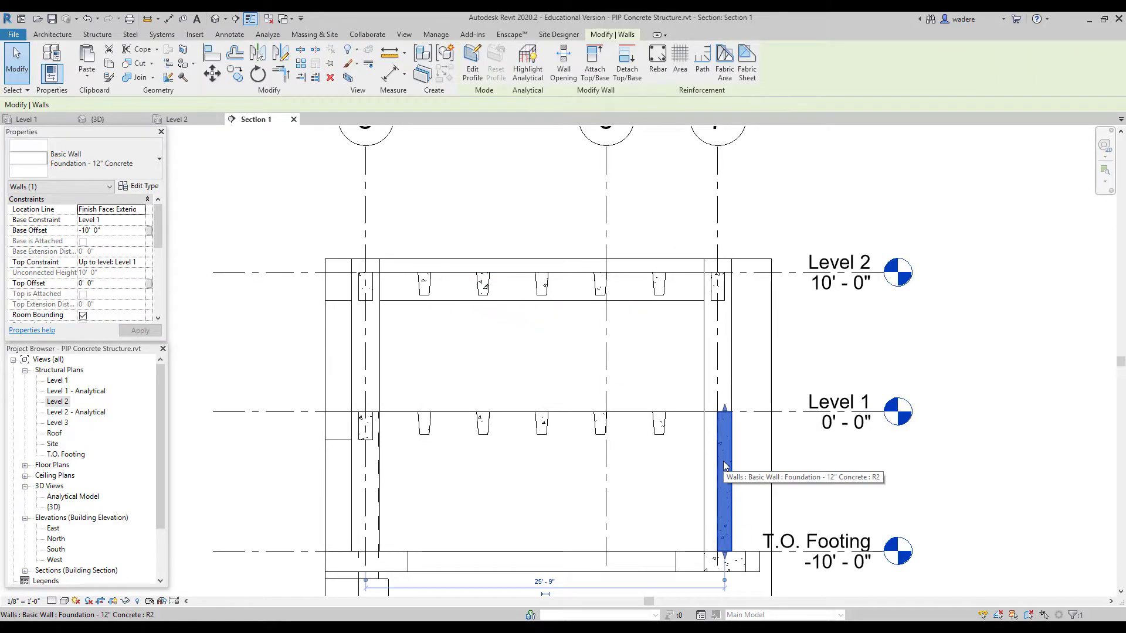
{"action": "left_click", "coordinate": [720, 296]}
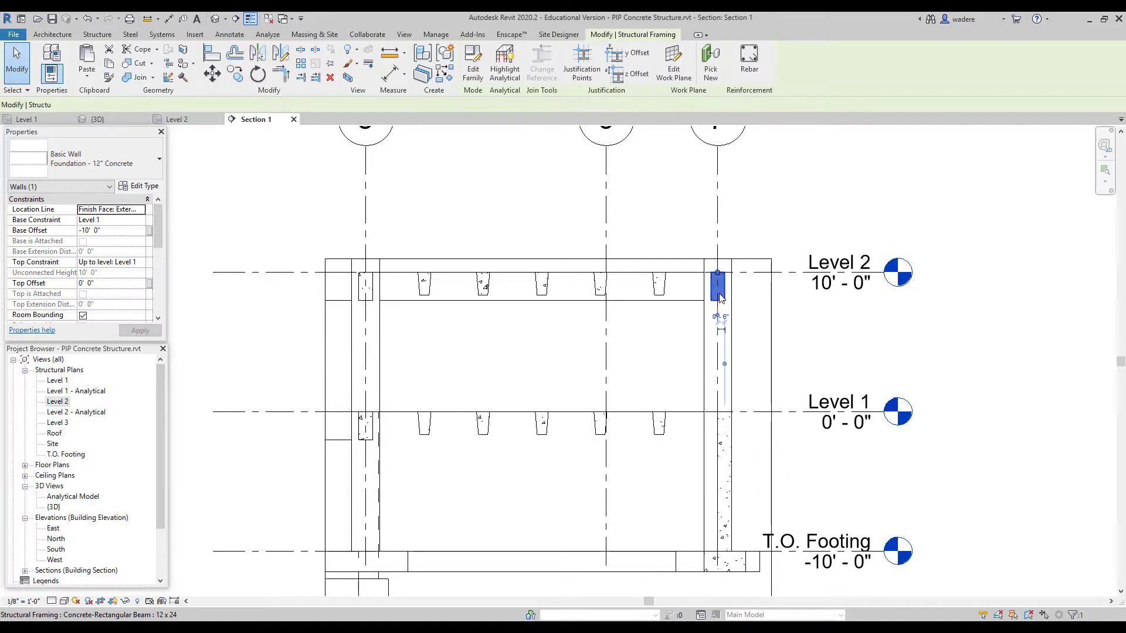
{"action": "left_click", "coordinate": [366, 287]}
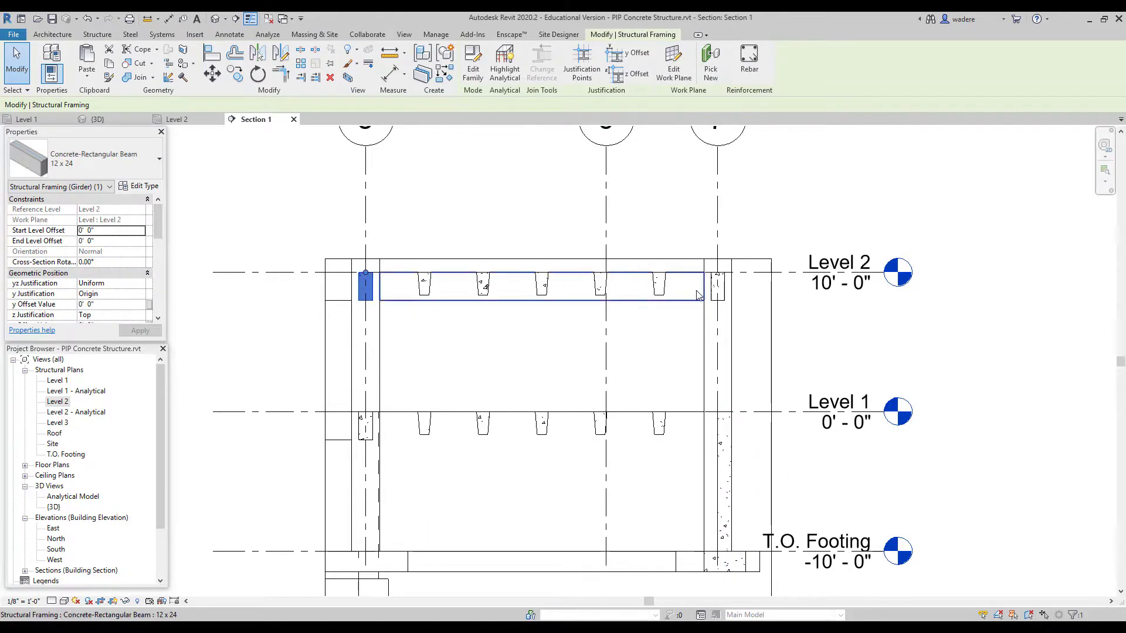
{"action": "left_click", "coordinate": [718, 288]}
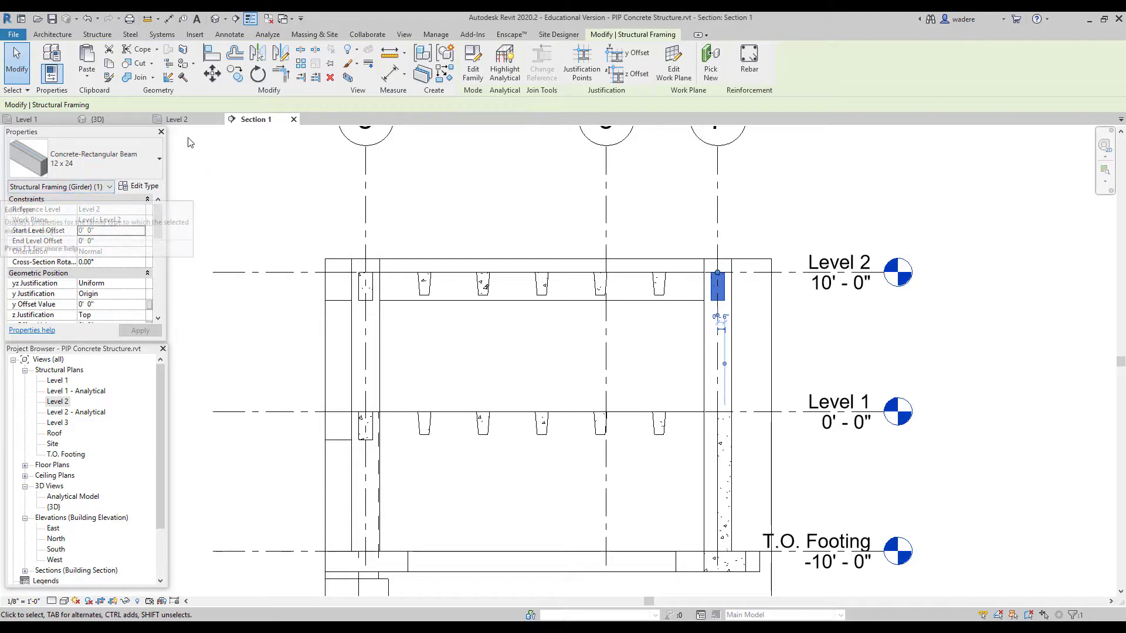
{"action": "left_click", "coordinate": [177, 119]}
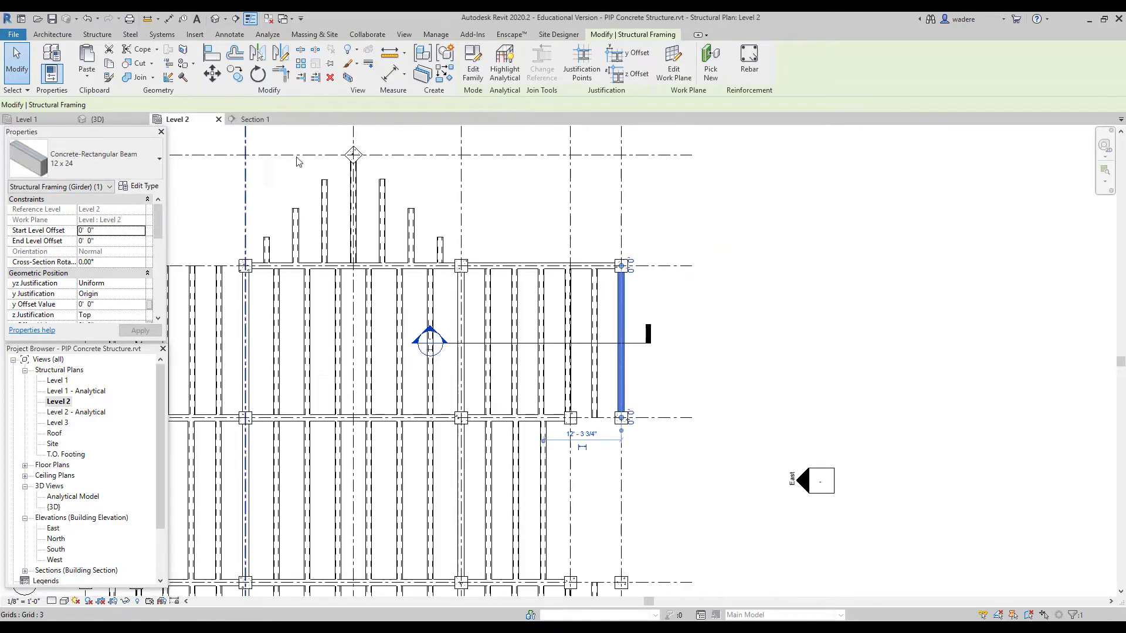
{"action": "scroll", "coordinate": [275, 156], "scroll_direction": "down", "scroll_amount": 3}
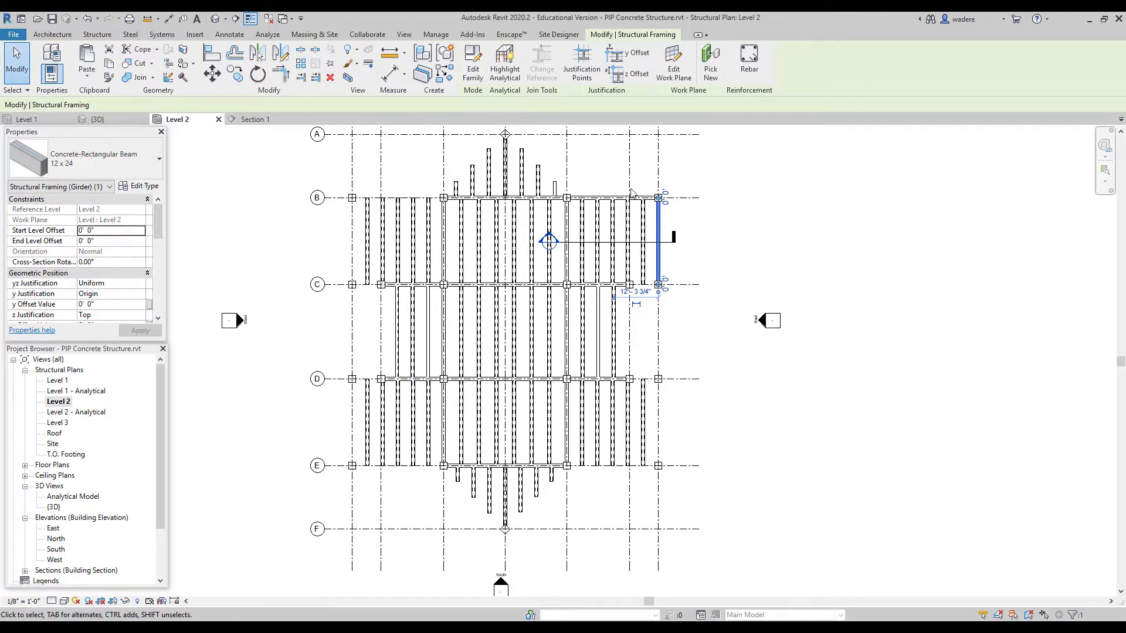
{"action": "middle_click_drag", "start_coordinate": [676, 235], "coordinate": [649, 249]}
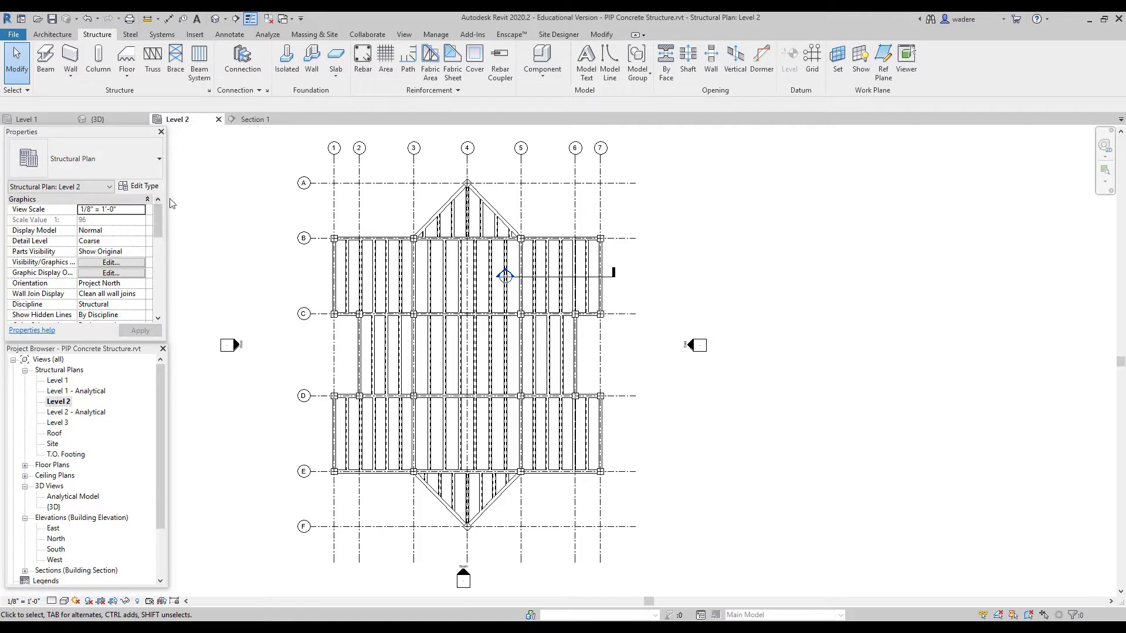
- Examine the Level 2 perimeter beams and joists from several sides in the 3D view
{"action": "left_click", "coordinate": [97, 119]}
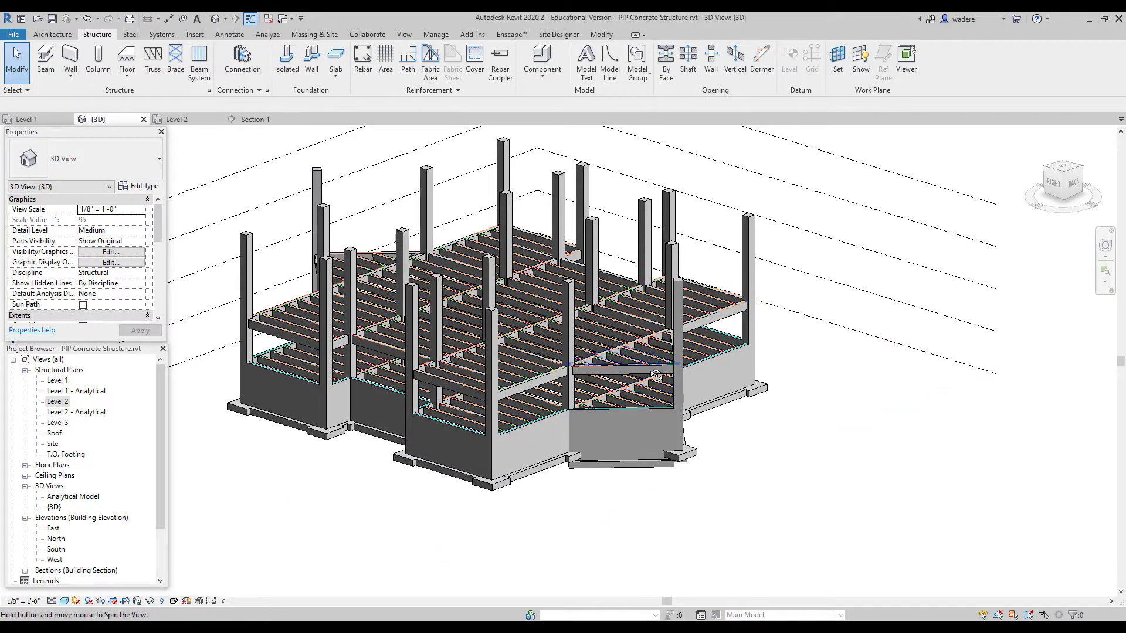
{"action": "middle_click_drag", "start_coordinate": [654, 368], "coordinate": [616, 412], "text": "shift"}
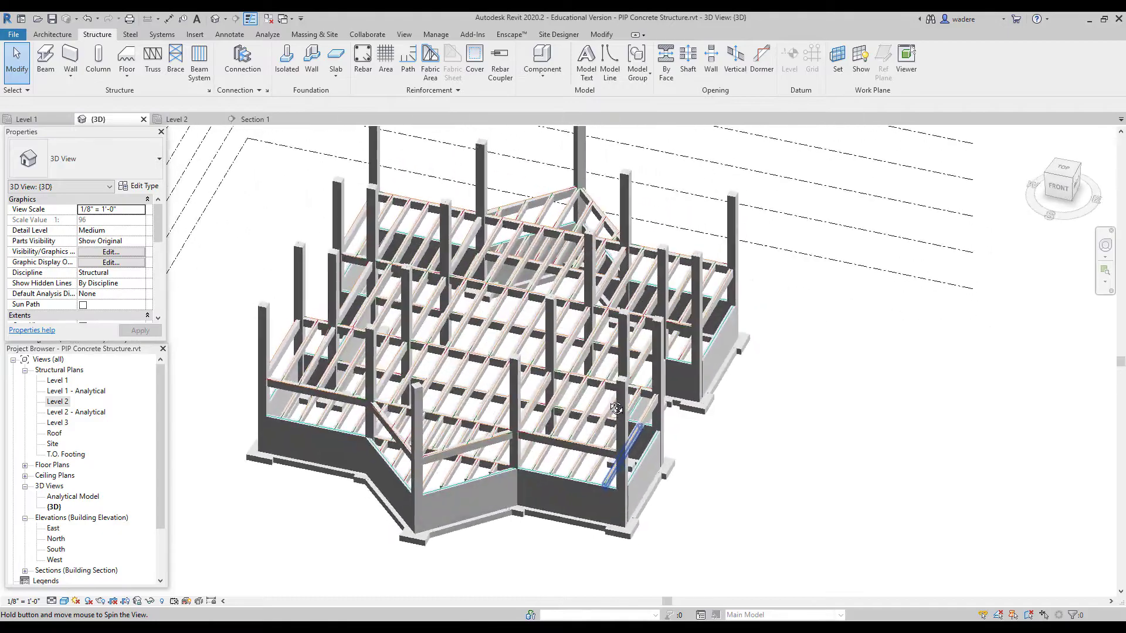
{"action": "middle_click_drag", "start_coordinate": [616, 397], "coordinate": [484, 333], "text": "shift"}
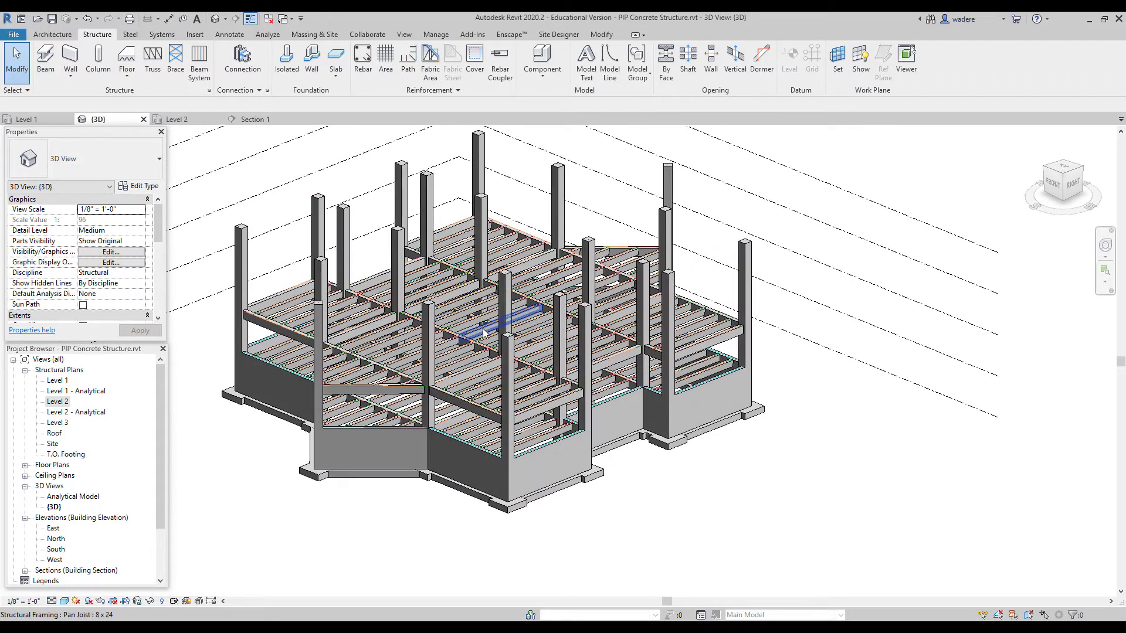
{"action": "scroll", "coordinate": [484, 332], "scroll_direction": "down", "scroll_amount": 3}
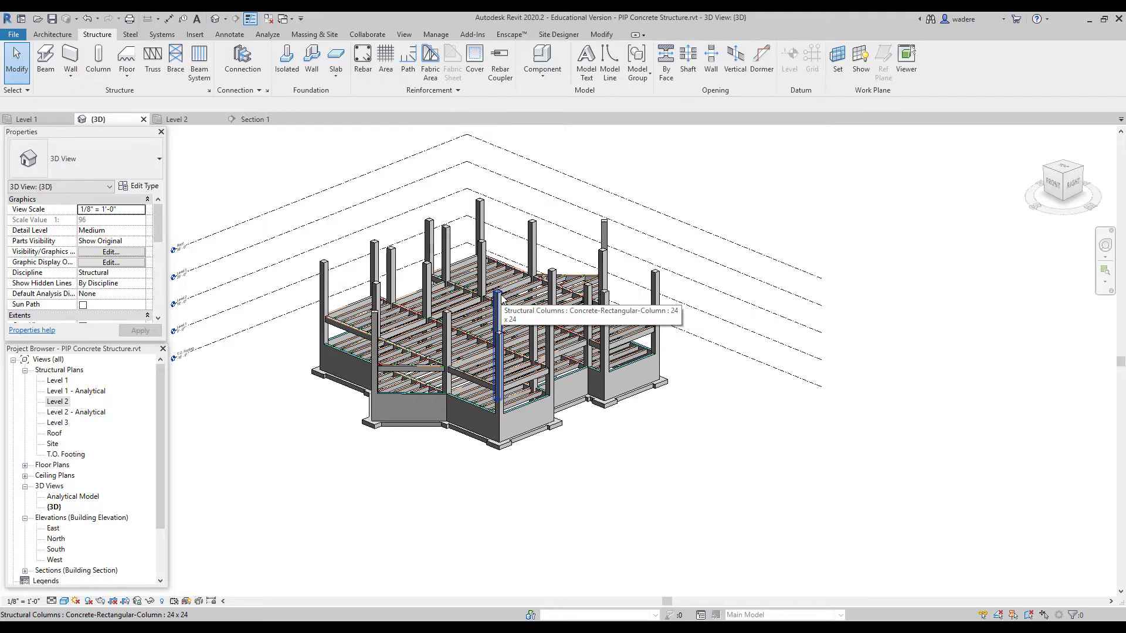
- In the Level 2 plan, select the beam systems, girders and joists, filtering out grids, structural columns and views
{"action": "key", "text": "ctrl+Tab"}
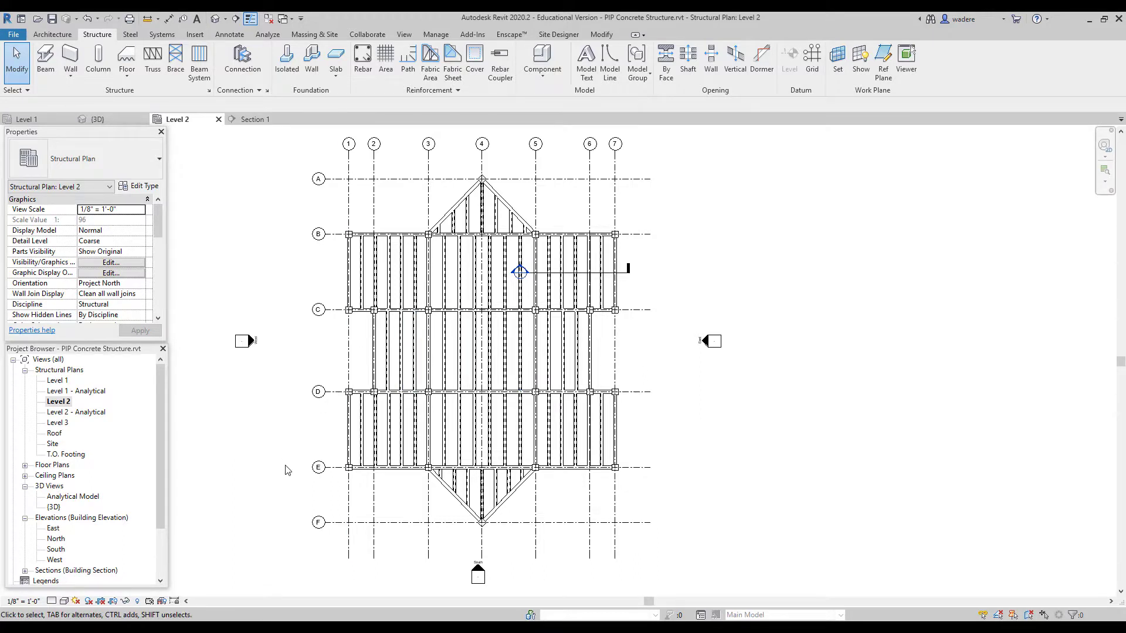
{"action": "left_click_drag", "start_coordinate": [675, 543], "coordinate": [330, 166]}
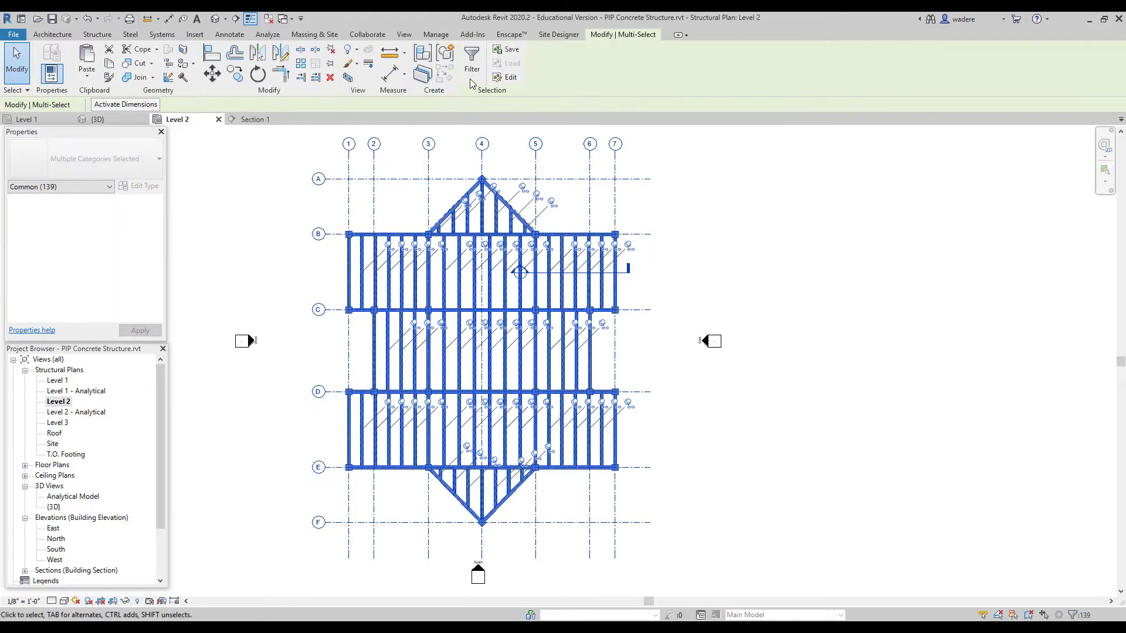
{"action": "left_click", "coordinate": [472, 57]}
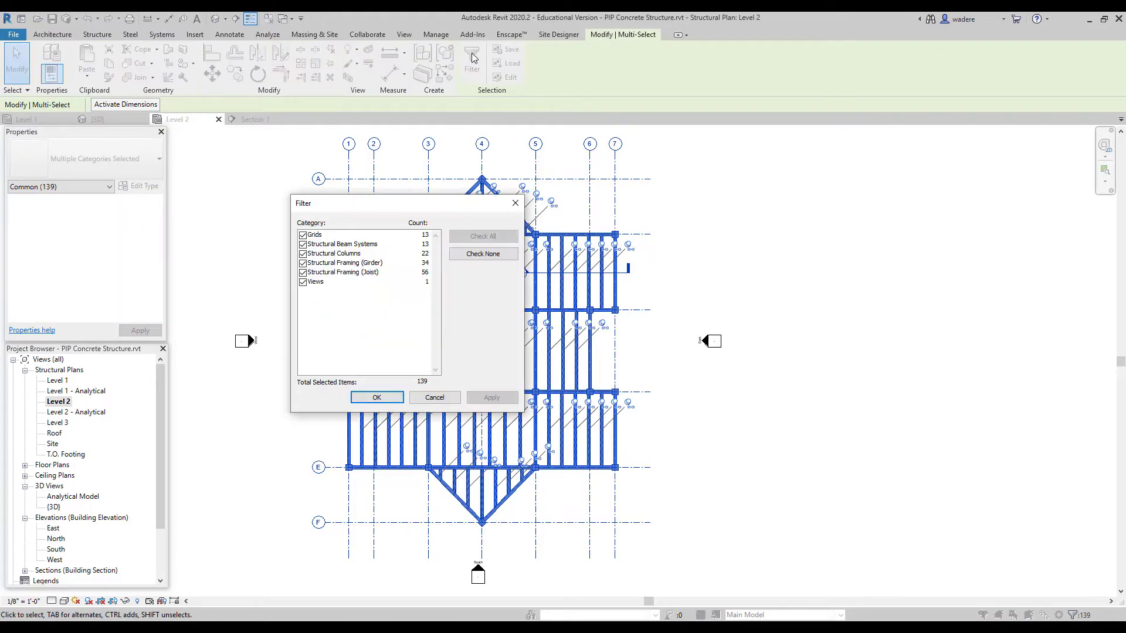
{"action": "left_click", "coordinate": [303, 235]}
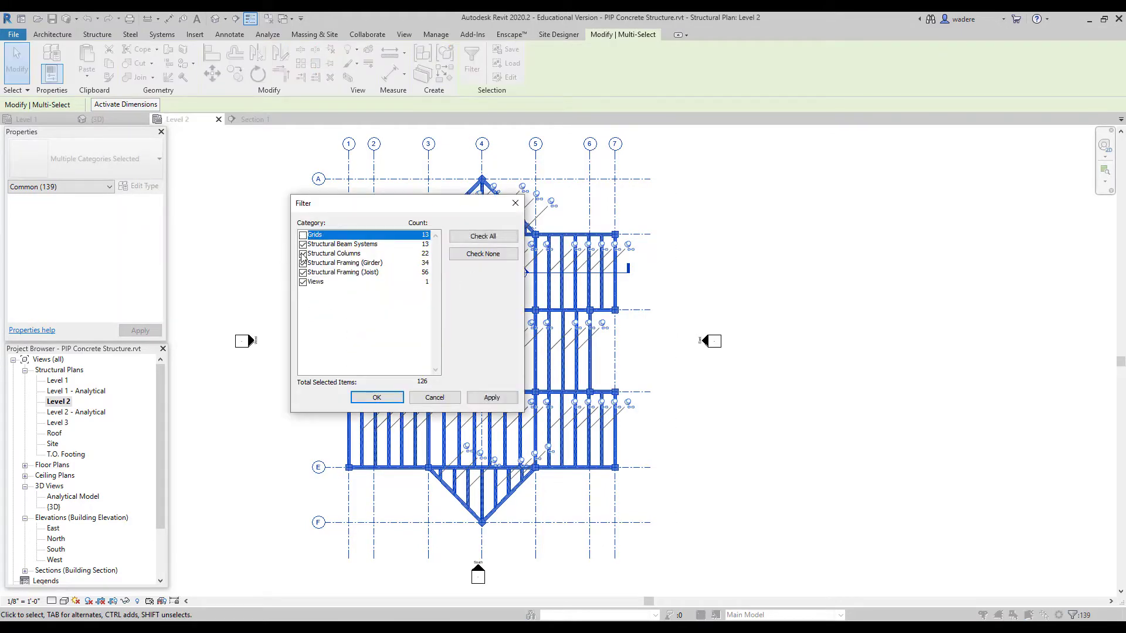
{"action": "left_click", "coordinate": [302, 253]}
{"action": "left_click", "coordinate": [303, 282]}
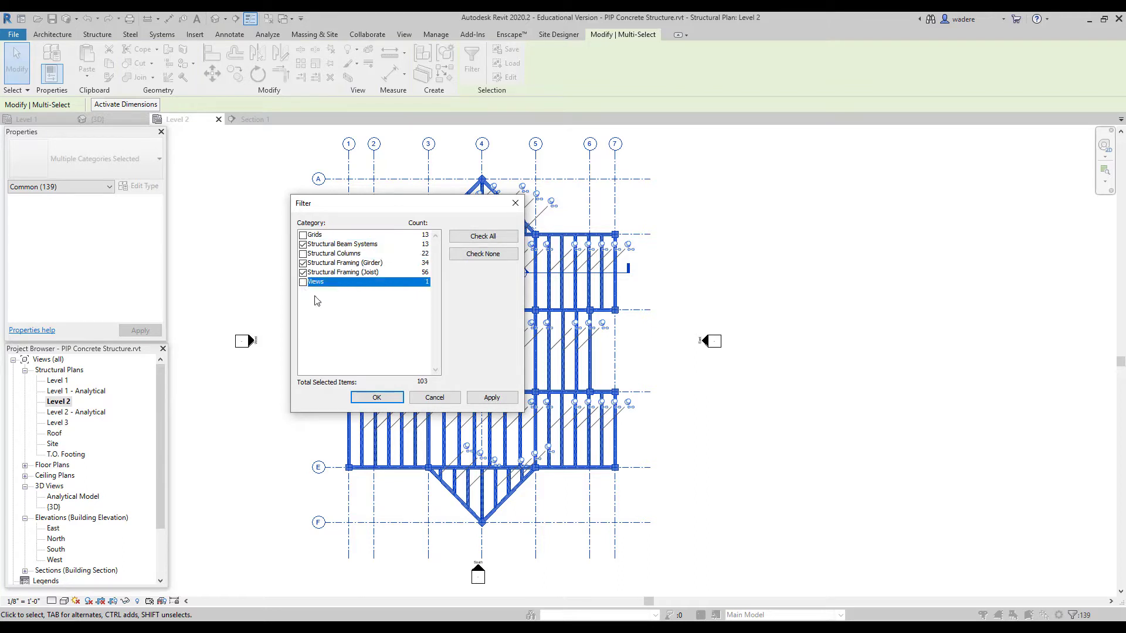
{"action": "left_click", "coordinate": [478, 400]}
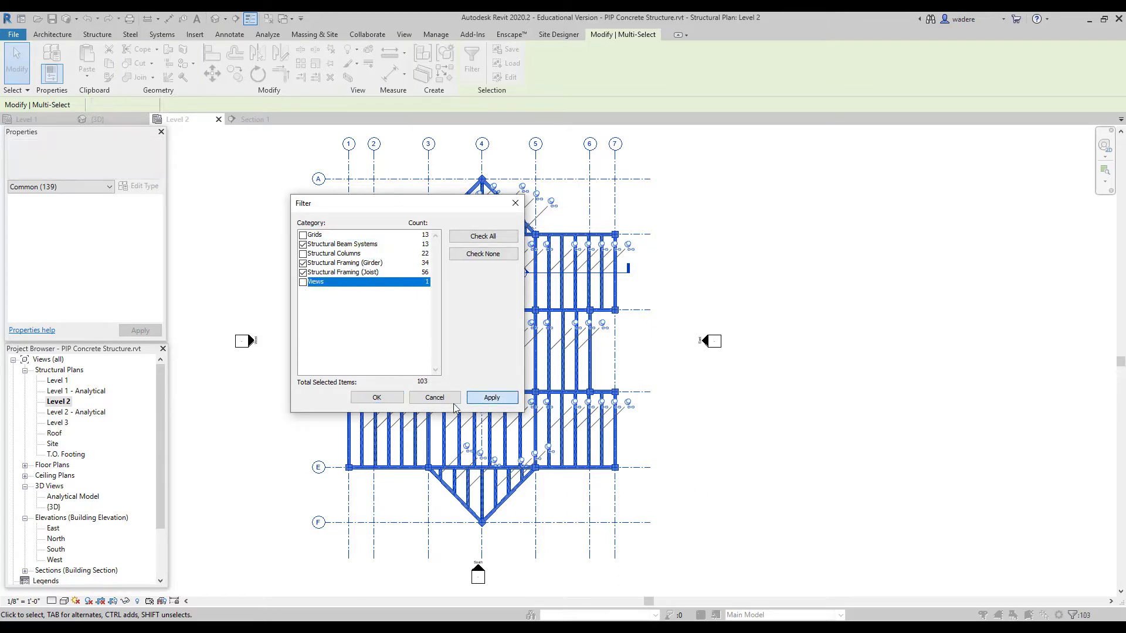
{"action": "left_click", "coordinate": [375, 397]}
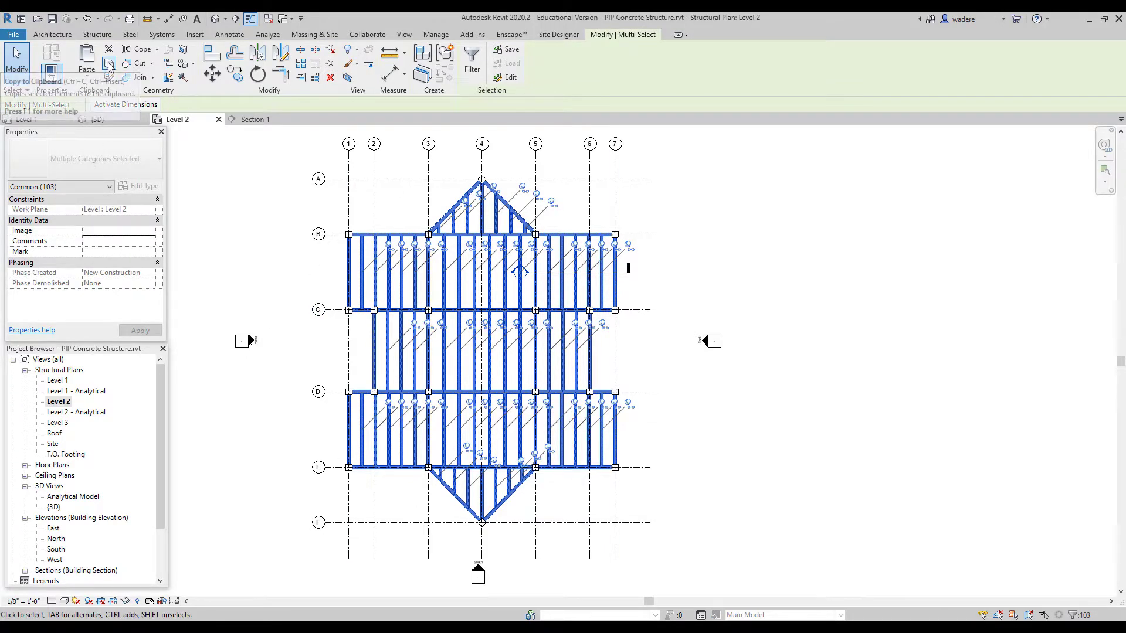
- Copy the selected Level 2 framing and paste it aligned to Level 3 and Roof
{"action": "left_click", "coordinate": [109, 65]}
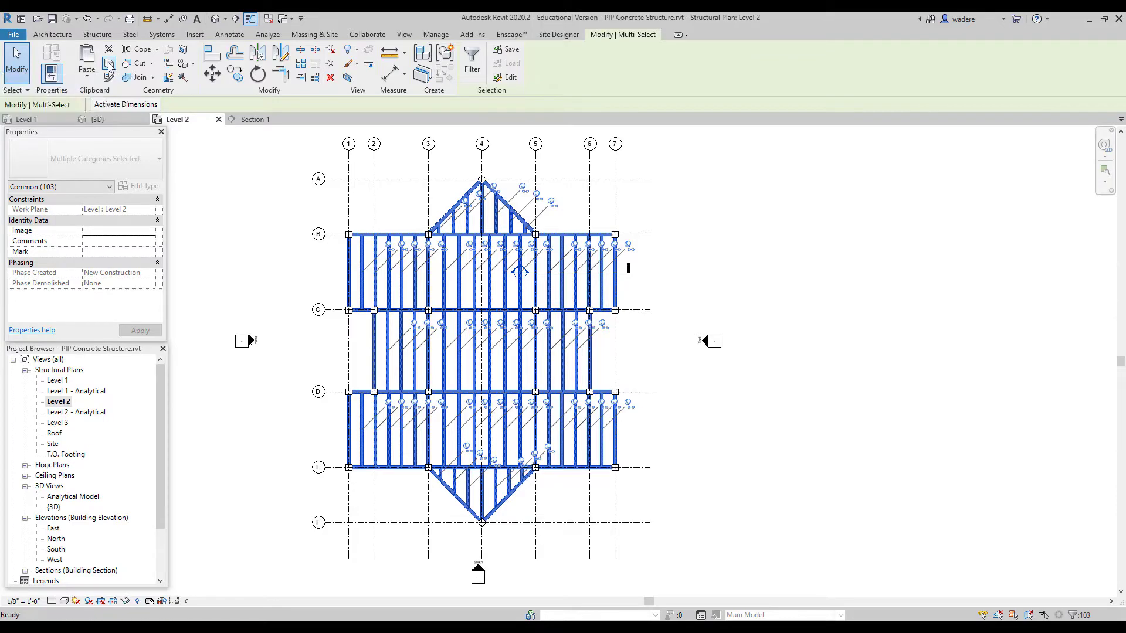
{"action": "left_click", "coordinate": [87, 75]}
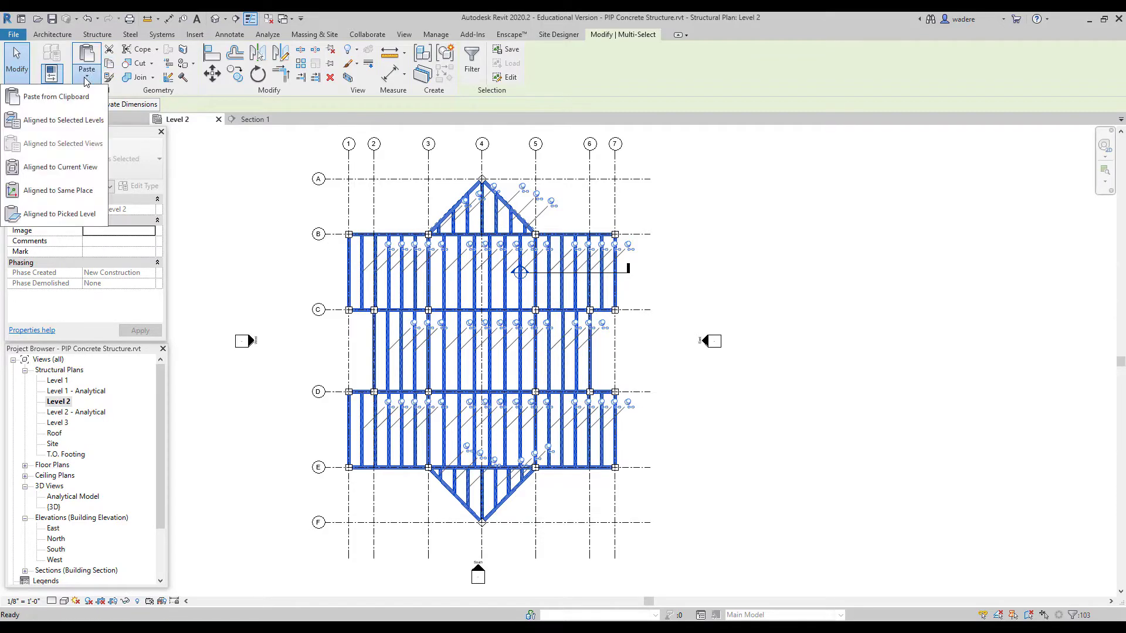
{"action": "left_click", "coordinate": [69, 120]}
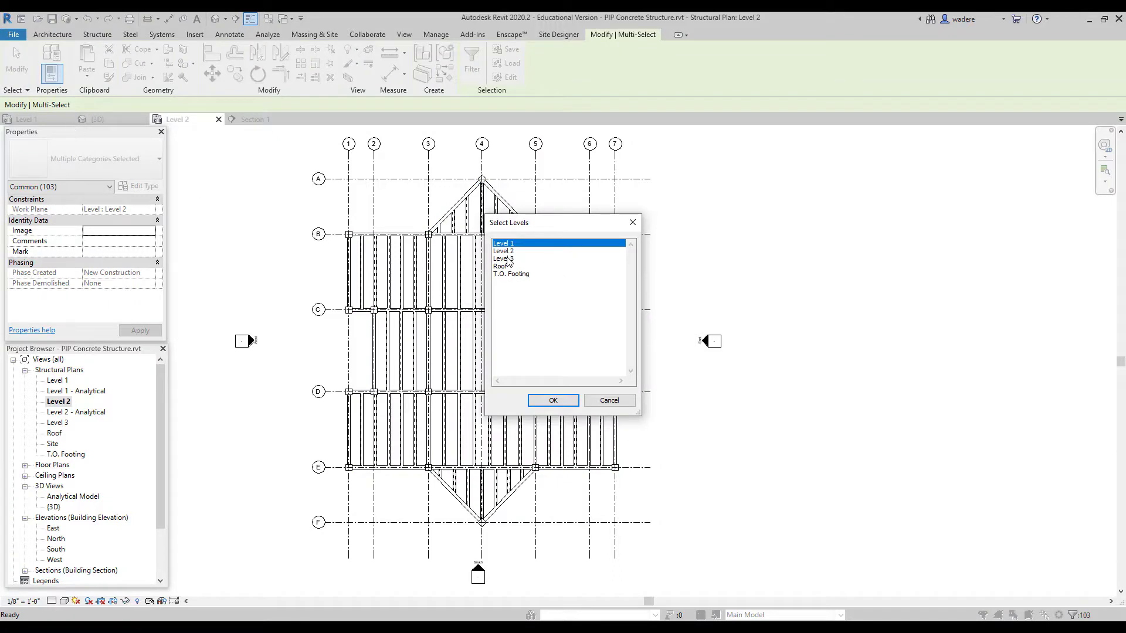
{"action": "left_click", "coordinate": [508, 260]}
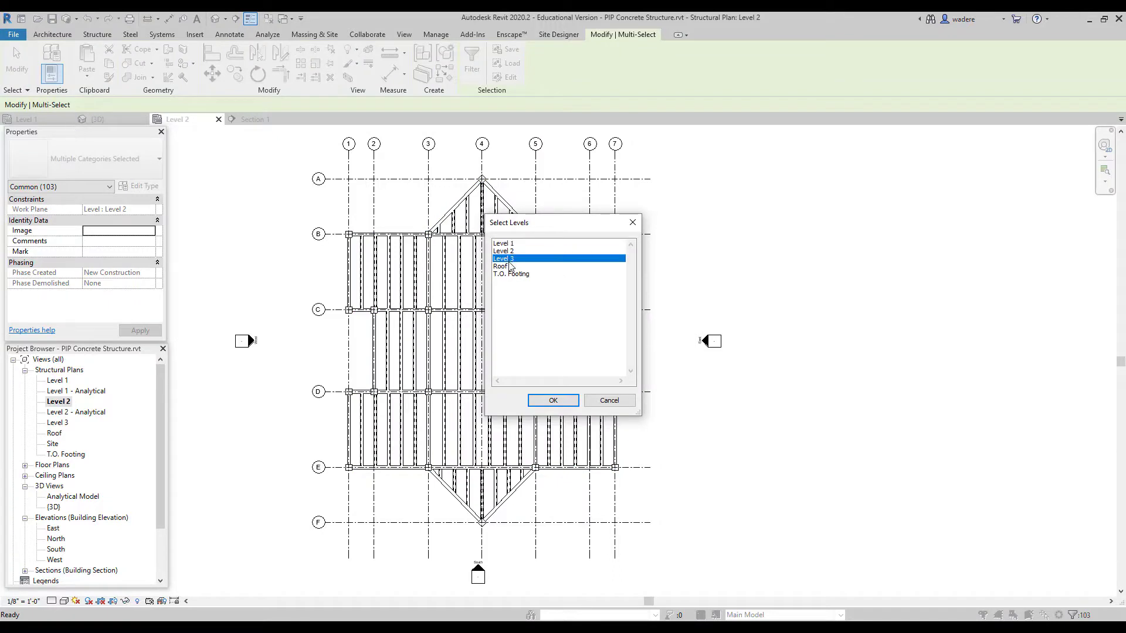
{"action": "left_click", "coordinate": [505, 267], "text": "ctrl"}
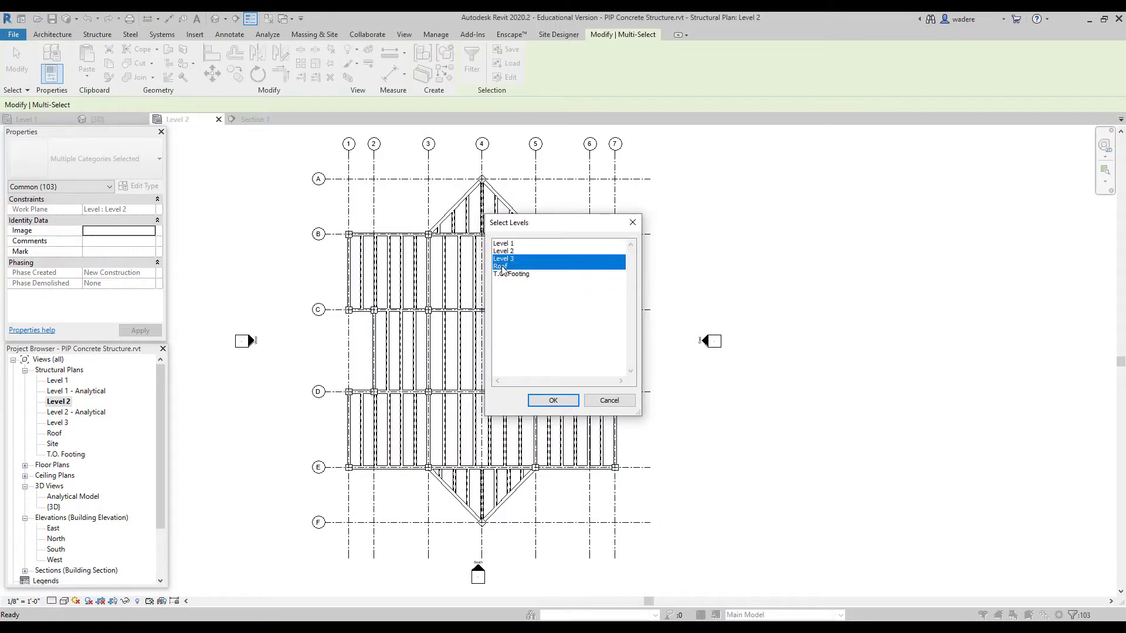
{"action": "left_click", "coordinate": [552, 402]}
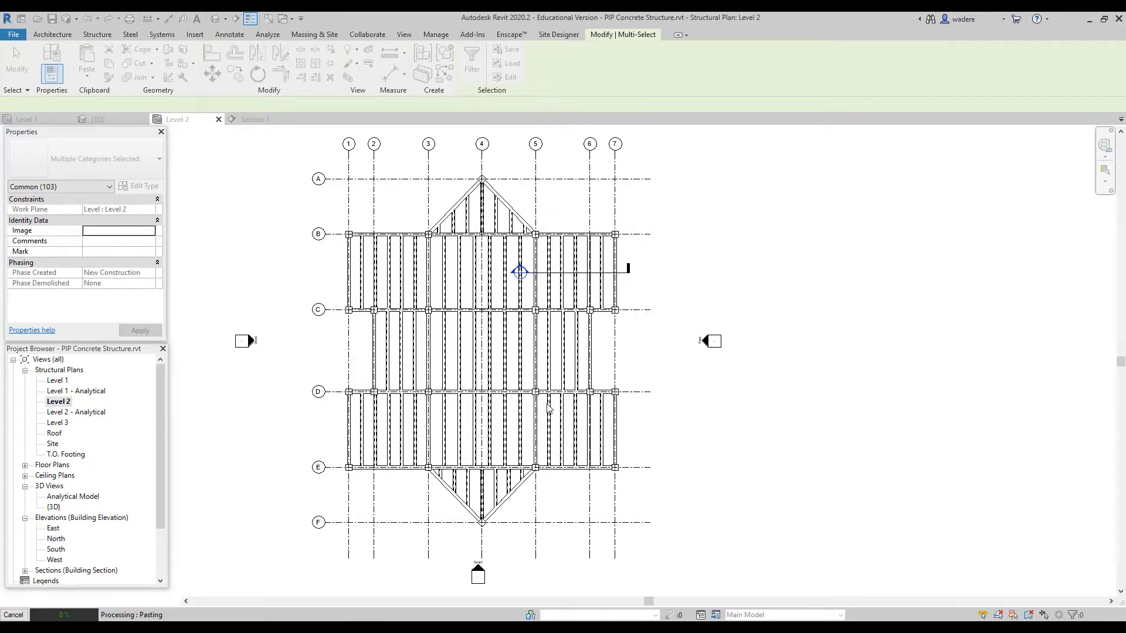
- Inspect the pasted Level 3 and Roof framing in the 3D view with nothing selected
{"action": "left_click", "coordinate": [108, 121]}
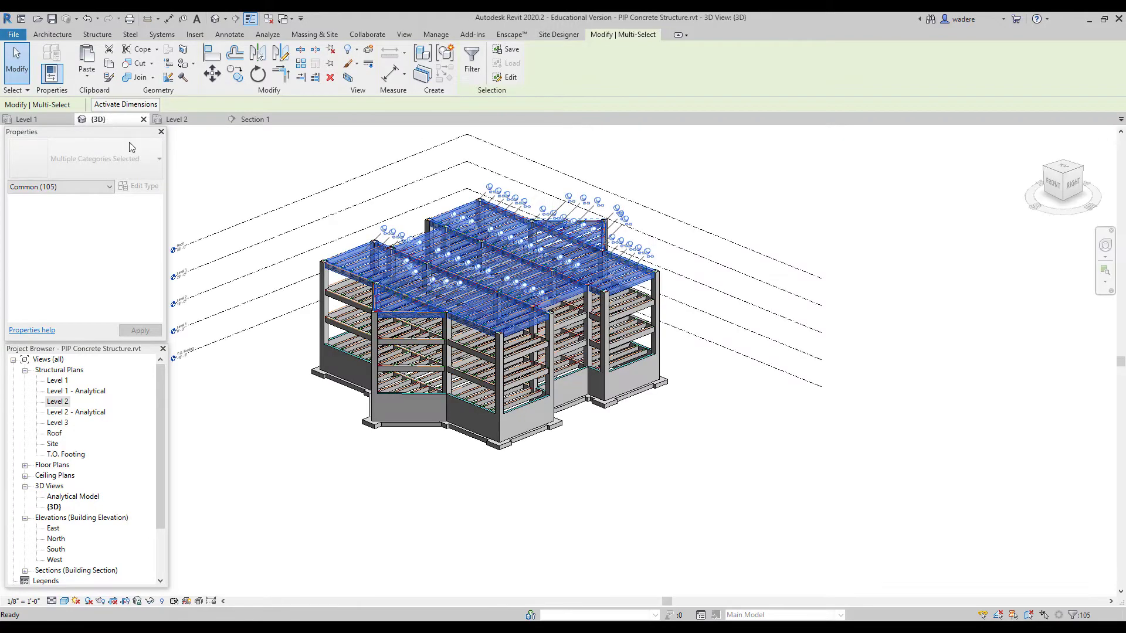
{"action": "left_click", "coordinate": [630, 466]}
{"action": "scroll", "coordinate": [584, 459], "scroll_direction": "up", "scroll_amount": 2}
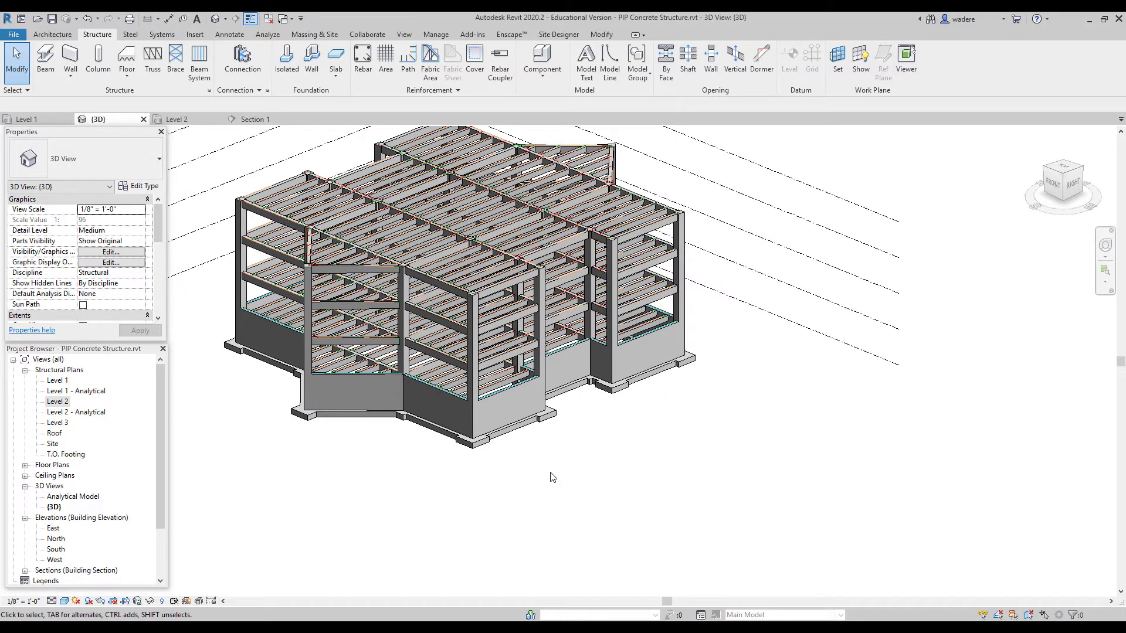
{"action": "middle_click_drag", "start_coordinate": [445, 455], "coordinate": [514, 523]}
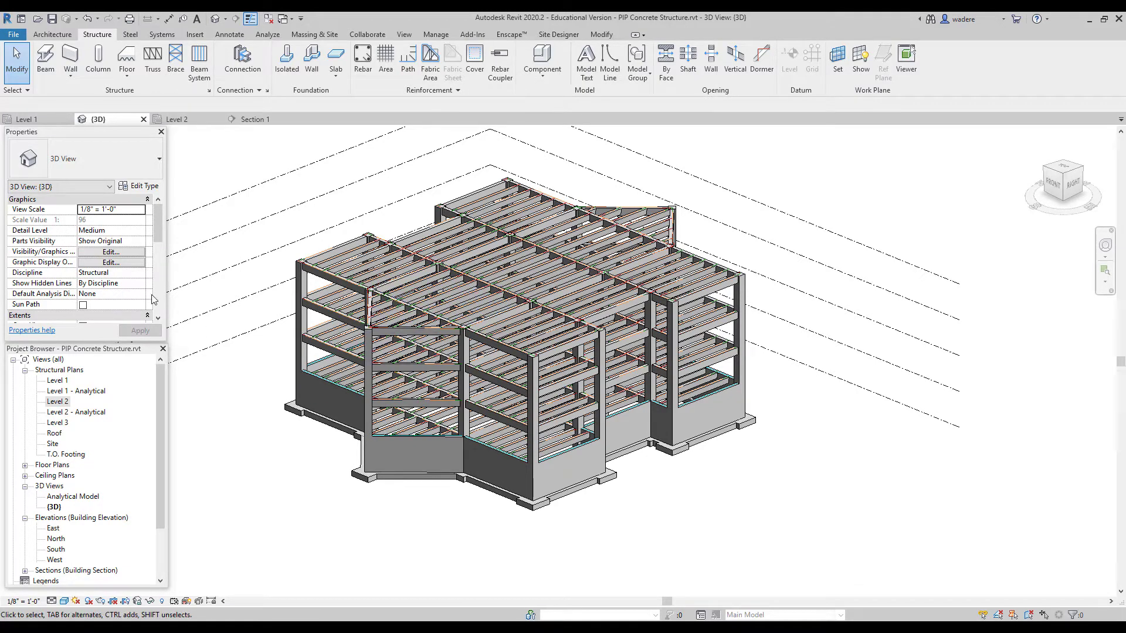
- In the Level 1 plan, start a structural floor of type 6" Concrete and set its height offset from level to 0' 6"
{"action": "left_click", "coordinate": [33, 122]}
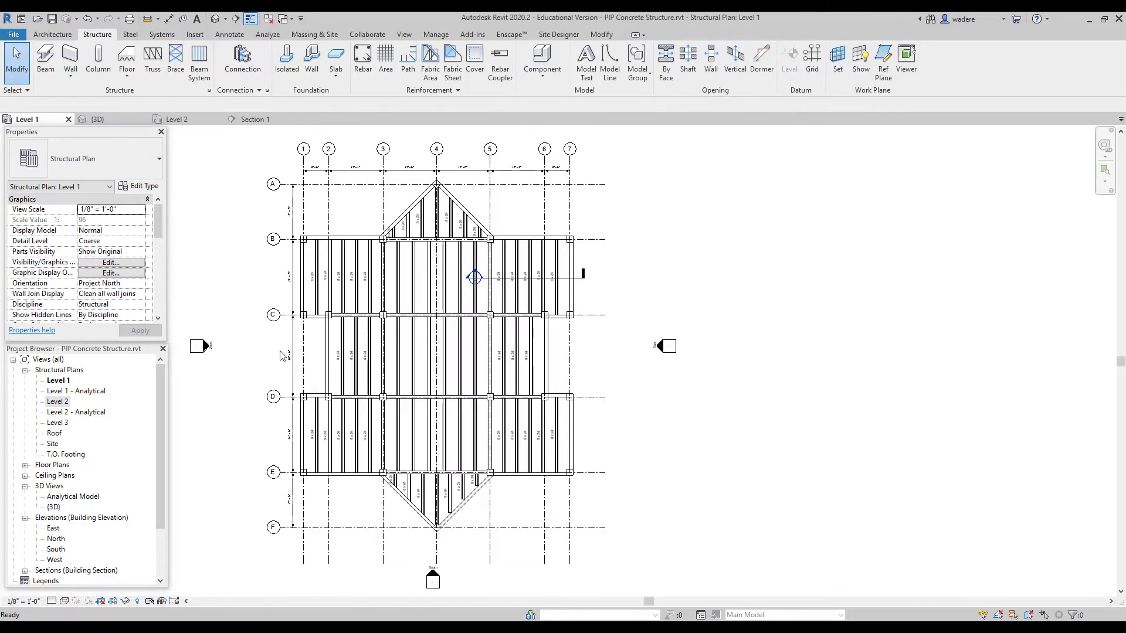
{"action": "middle_click_drag", "start_coordinate": [409, 410], "coordinate": [420, 408]}
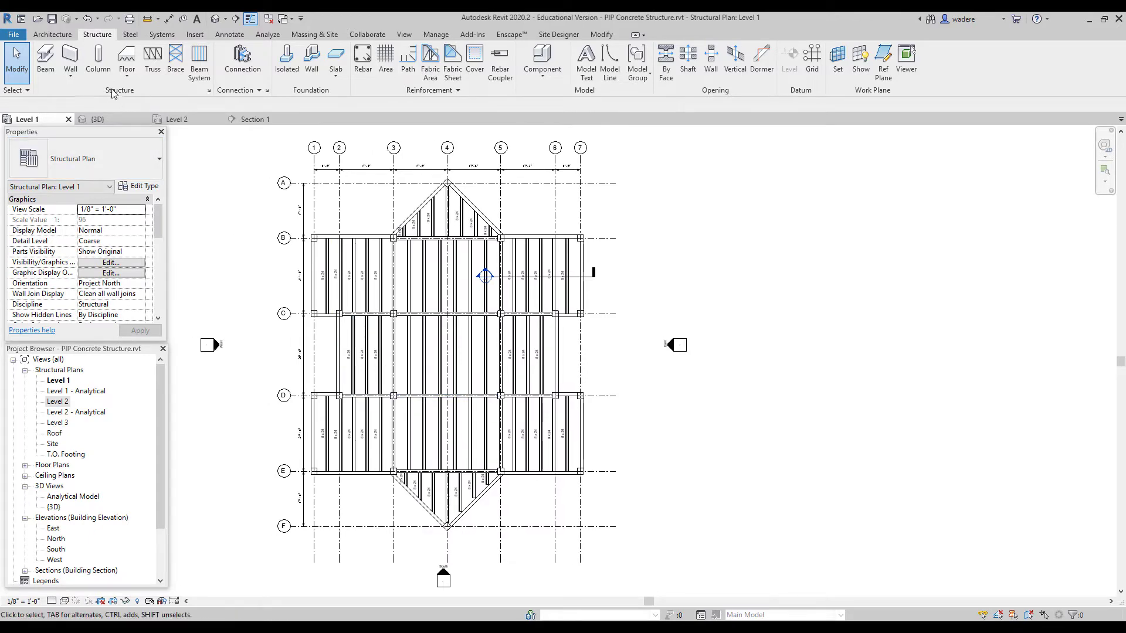
{"action": "left_click", "coordinate": [128, 77]}
{"action": "left_click", "coordinate": [99, 97]}
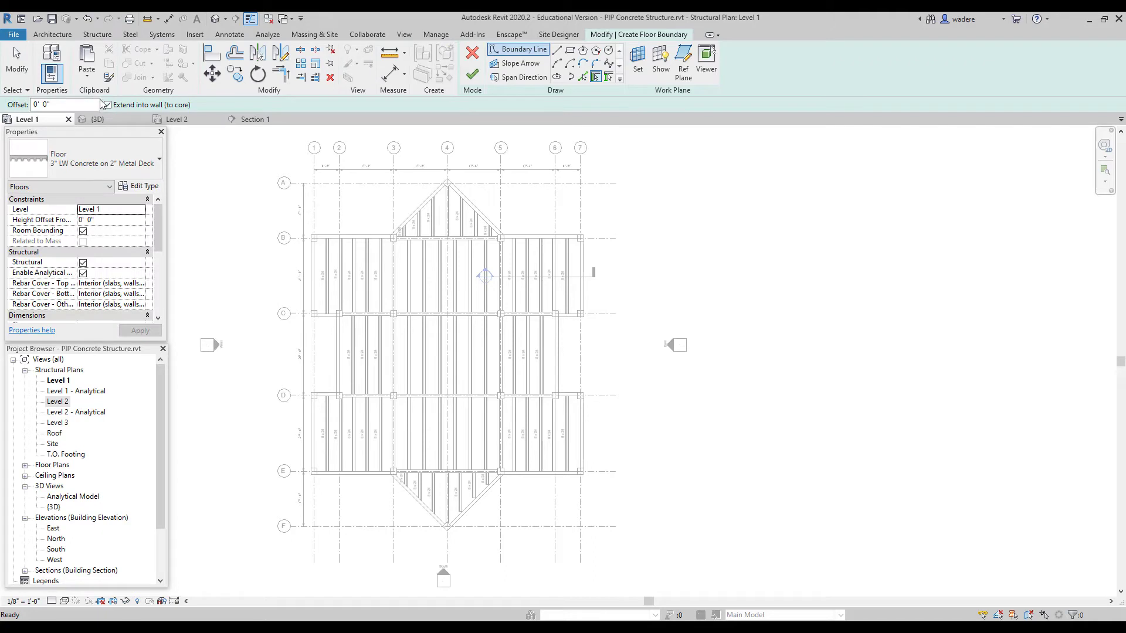
{"action": "left_click", "coordinate": [157, 166]}
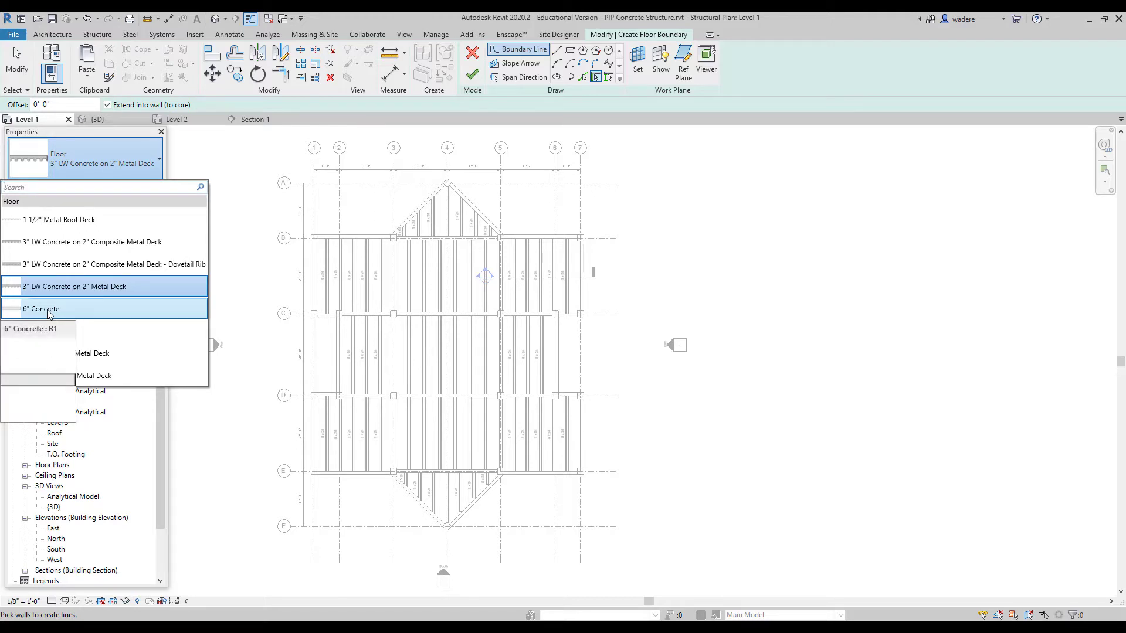
{"action": "left_click", "coordinate": [47, 309]}
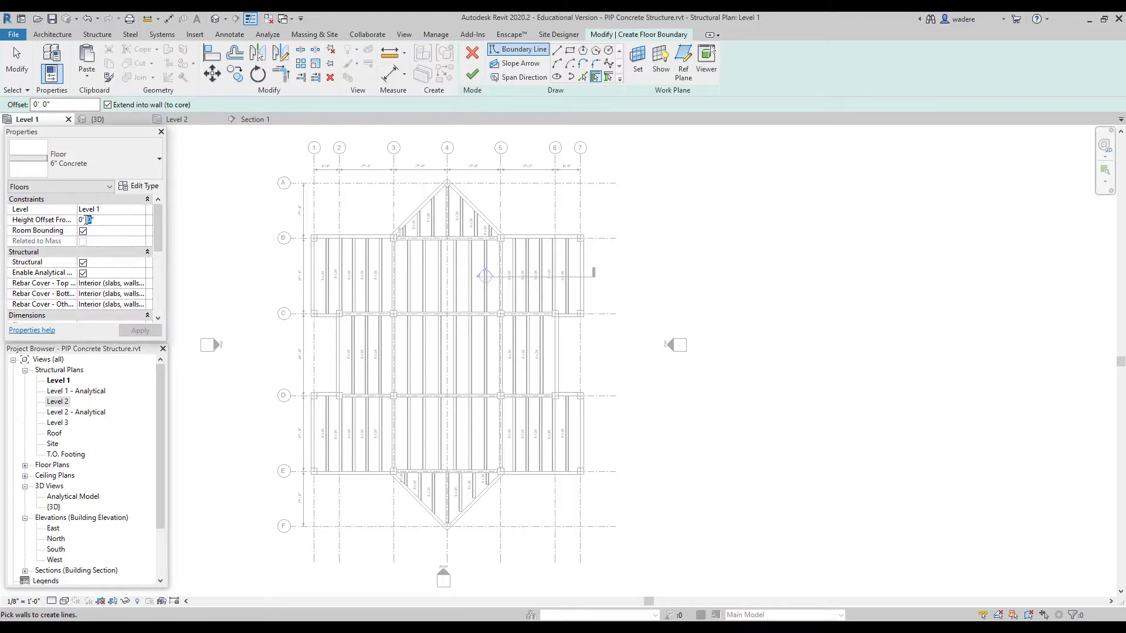
{"action": "type", "text": "6"}
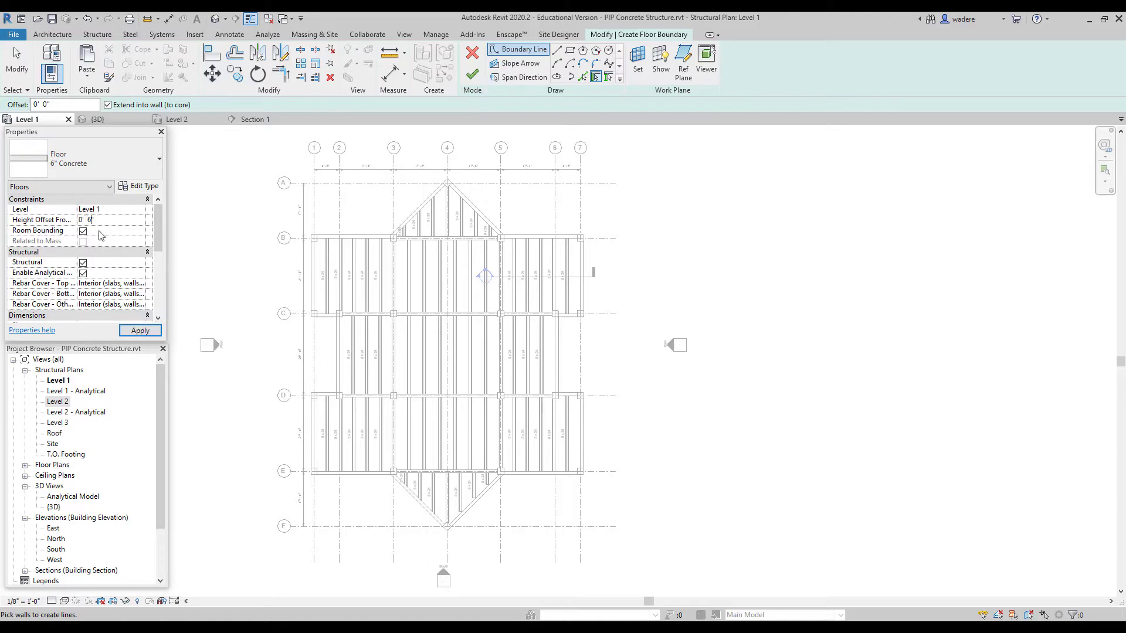
{"action": "left_click", "coordinate": [135, 332]}
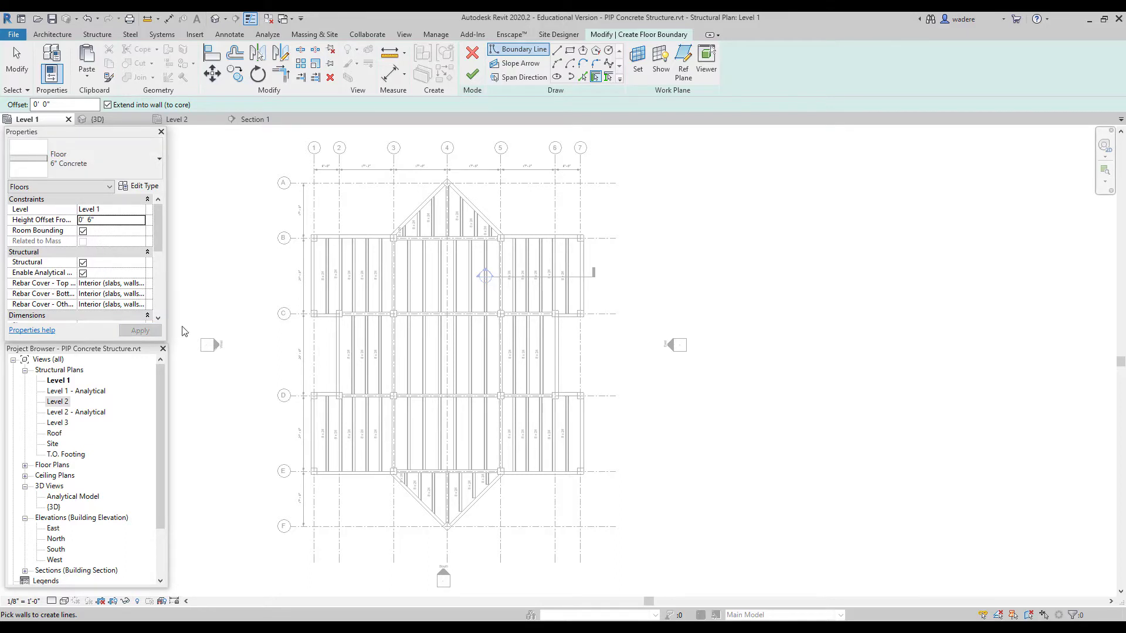
- Start the floor boundary with a straight line from the outer apex at grids A-4 along the diagonal wall to the corner at B-5
{"action": "left_click", "coordinate": [558, 52]}
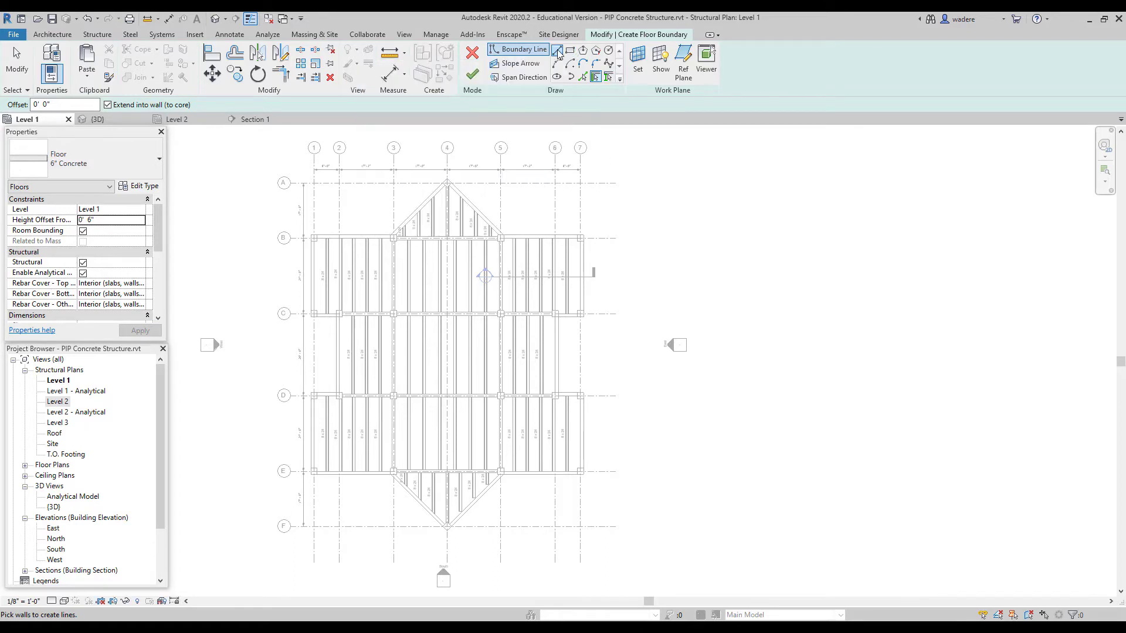
{"action": "scroll", "coordinate": [484, 172], "scroll_direction": "up", "scroll_amount": 1}
{"action": "scroll", "coordinate": [484, 172], "scroll_direction": "up", "scroll_amount": 5}
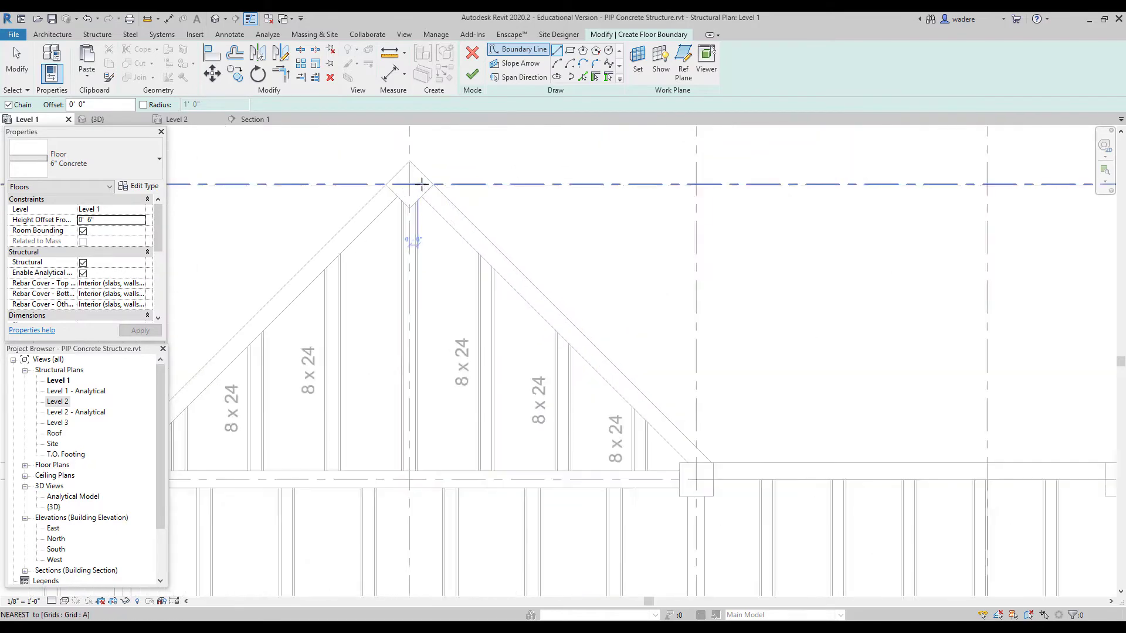
{"action": "left_click", "coordinate": [407, 156]}
{"action": "scroll", "coordinate": [525, 317], "scroll_direction": "down", "scroll_amount": 3}
{"action": "scroll", "coordinate": [343, 265], "scroll_direction": "up", "scroll_amount": 3}
{"action": "scroll", "coordinate": [343, 265], "scroll_direction": "up", "scroll_amount": 4}
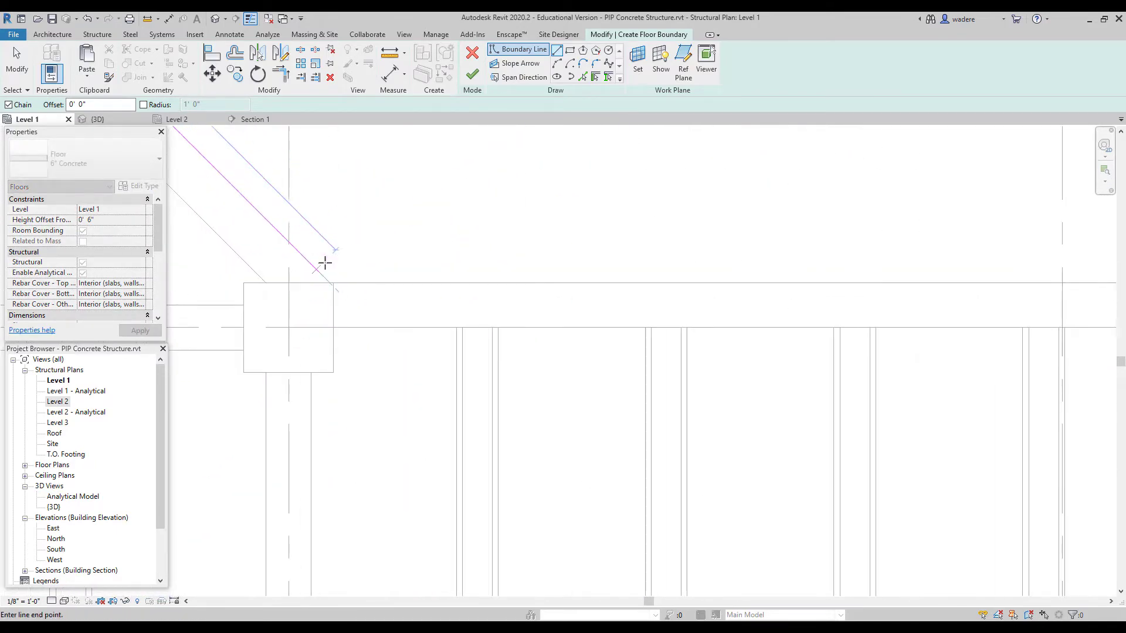
{"action": "left_click", "coordinate": [332, 293]}
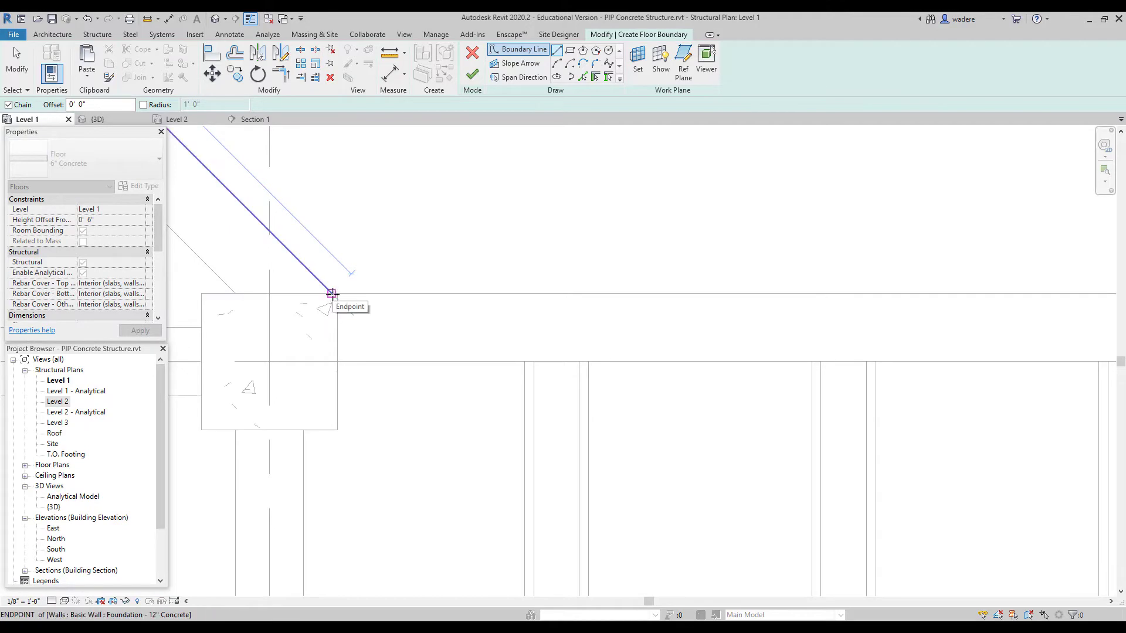
- Continue the floor boundary along the outer wall face on grid B to the outside corner at grid 7
{"action": "scroll", "coordinate": [502, 294], "scroll_direction": "up", "scroll_amount": 2}
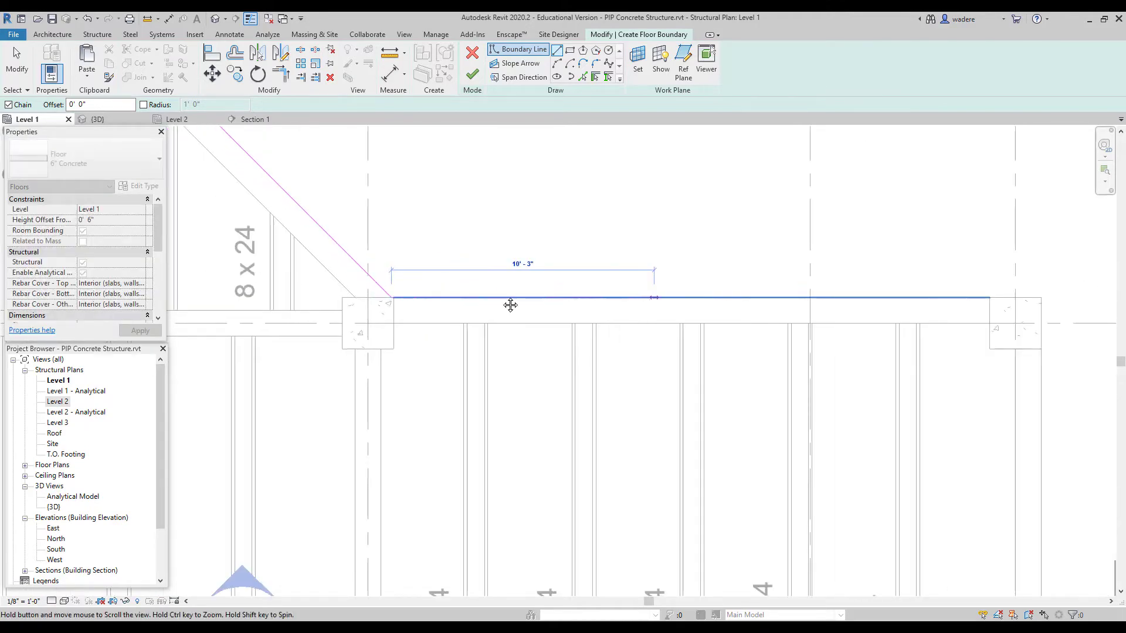
{"action": "scroll", "coordinate": [593, 322], "scroll_direction": "up", "scroll_amount": 2}
{"action": "left_click", "coordinate": [694, 300]}
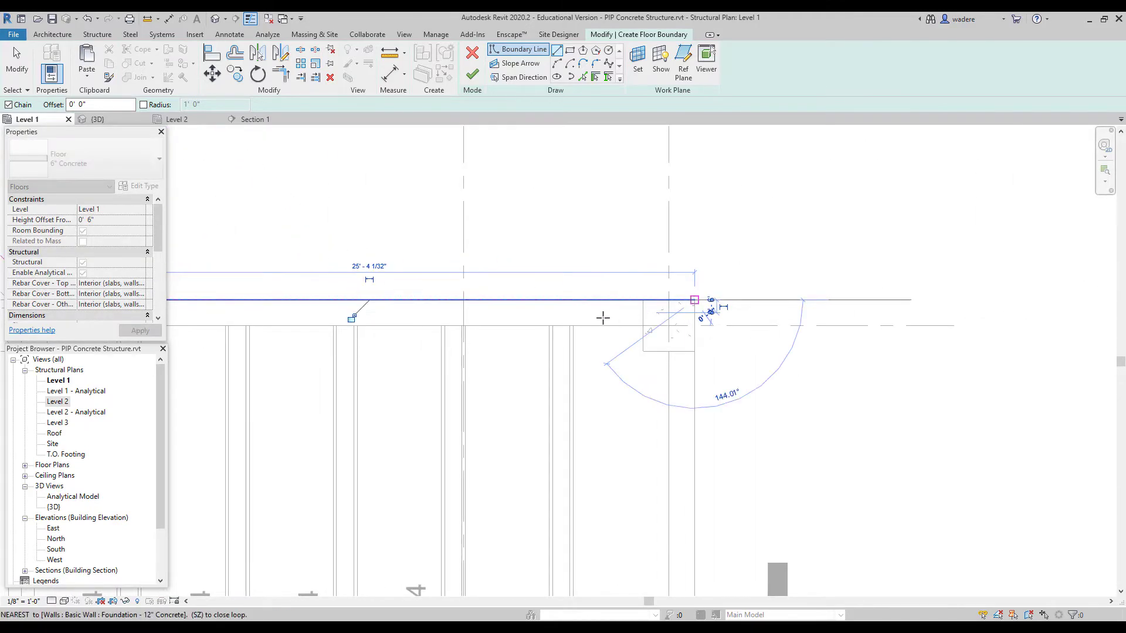
{"action": "scroll", "coordinate": [603, 323], "scroll_direction": "down", "scroll_amount": 2}
{"action": "scroll", "coordinate": [602, 336], "scroll_direction": "down", "scroll_amount": 4}
{"action": "middle_click_drag", "start_coordinate": [603, 385], "coordinate": [534, 339]}
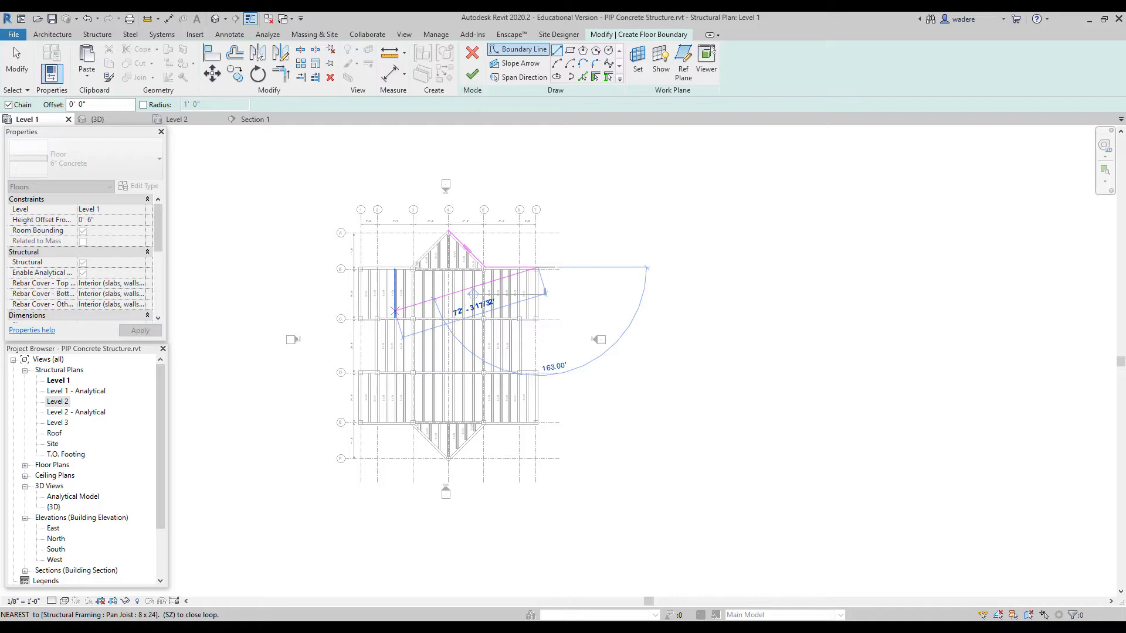
{"action": "scroll", "coordinate": [395, 305], "scroll_direction": "up", "scroll_amount": 5}
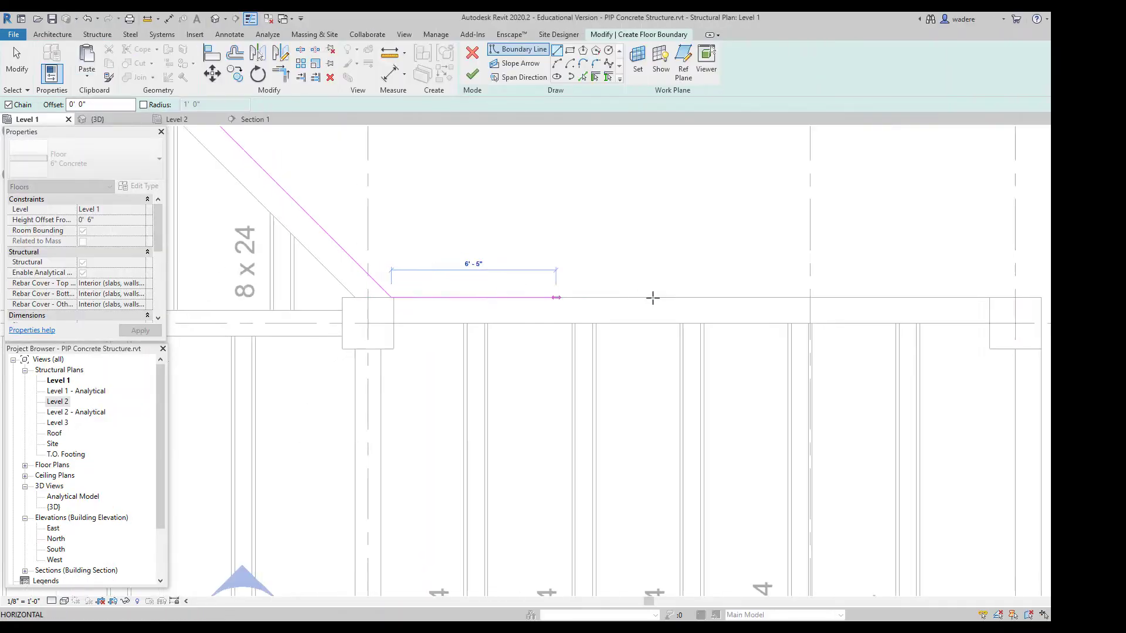
{"action": "scroll", "coordinate": [669, 332], "scroll_direction": "up", "scroll_amount": 1}
{"action": "left_click", "coordinate": [694, 299]}
- Trace the remaining outer perimeter back to the starting apex and finish the floor without attaching the walls
{"action": "scroll", "coordinate": [602, 329], "scroll_direction": "down", "scroll_amount": 3}
{"action": "scroll", "coordinate": [599, 340], "scroll_direction": "down", "scroll_amount": 5}
{"action": "middle_click_drag", "start_coordinate": [598, 347], "coordinate": [534, 339]}
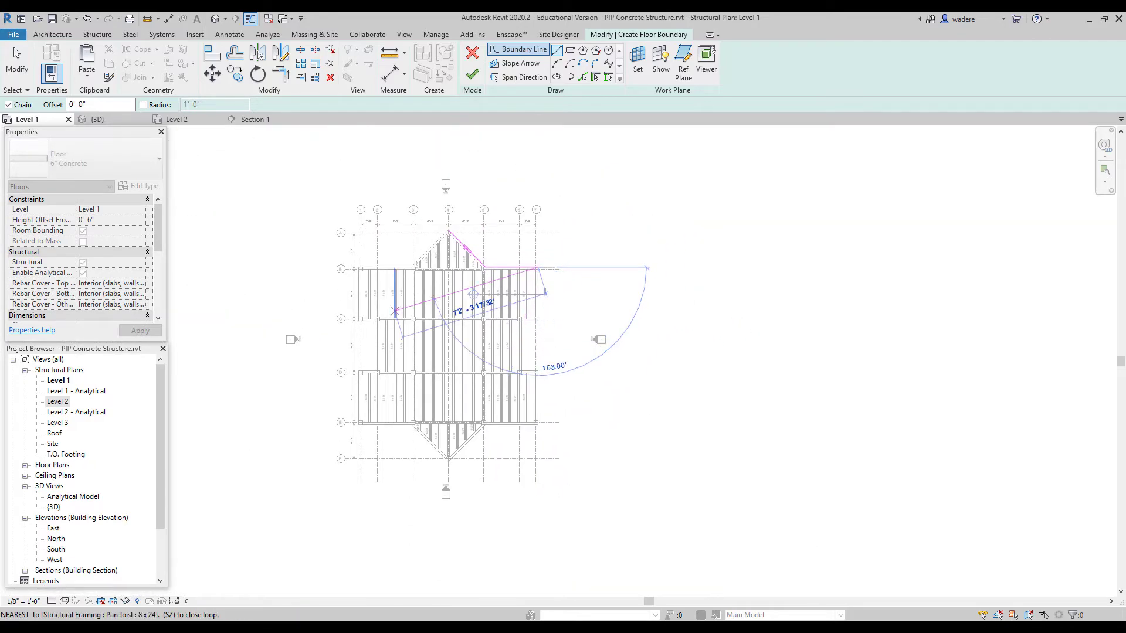
{"action": "key", "text": "s"}
{"action": "key", "text": "z"}
{"action": "scroll", "coordinate": [299, 291], "scroll_direction": "up", "scroll_amount": 1}
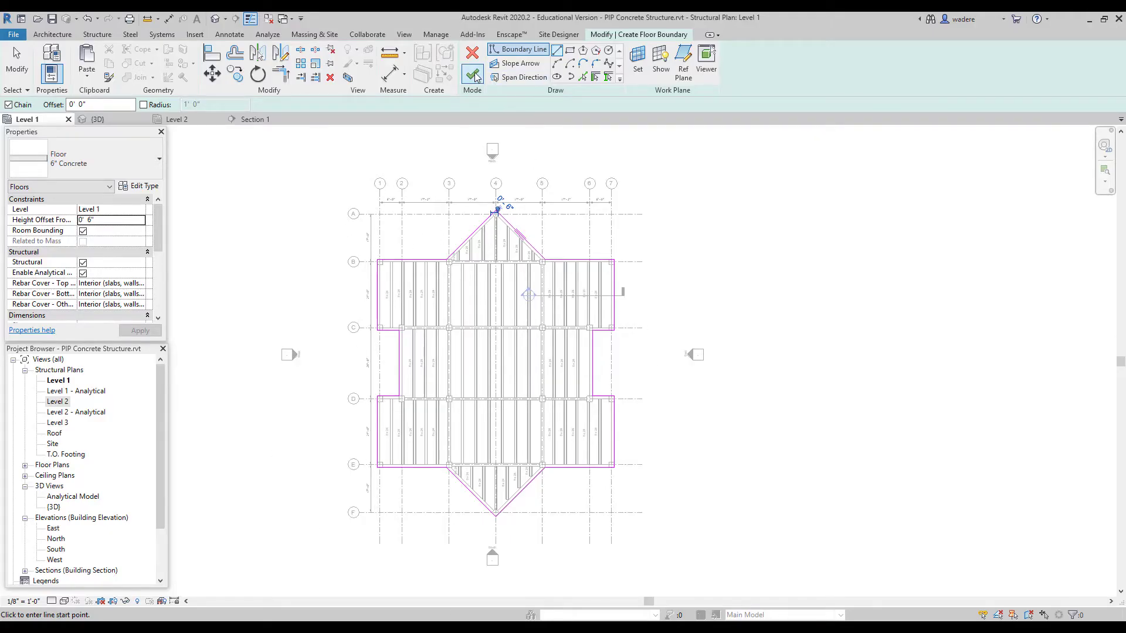
{"action": "left_click", "coordinate": [473, 74]}
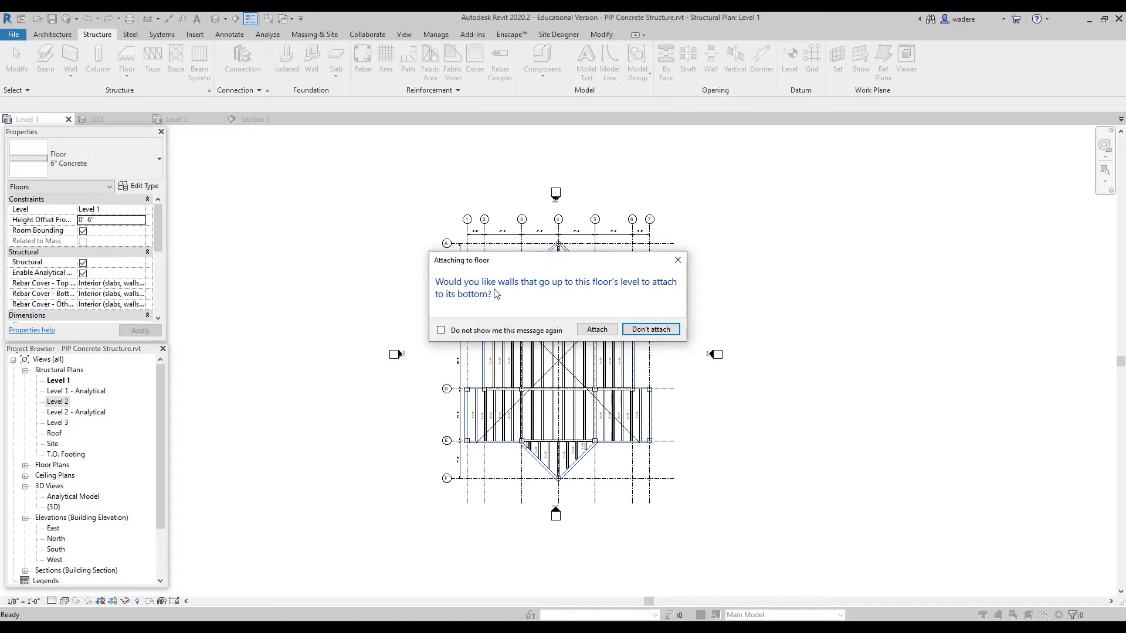
{"action": "left_click", "coordinate": [645, 330]}
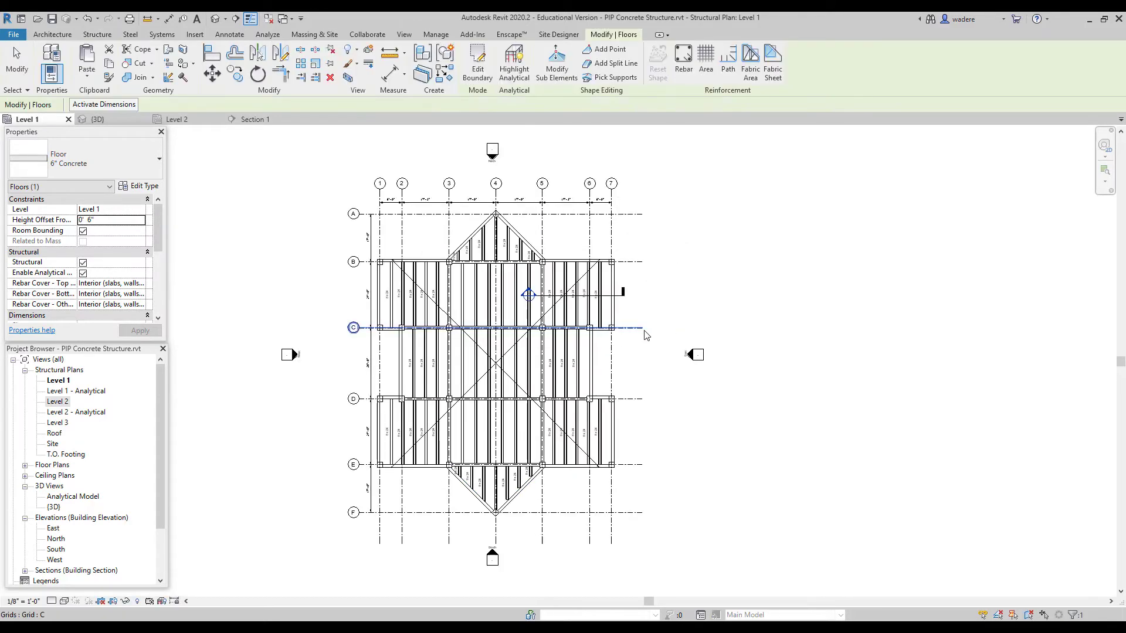
- Examine the new Level 1 floor in the default 3D view, checking its edge against the foundation walls and columns
{"action": "left_click", "coordinate": [404, 34]}
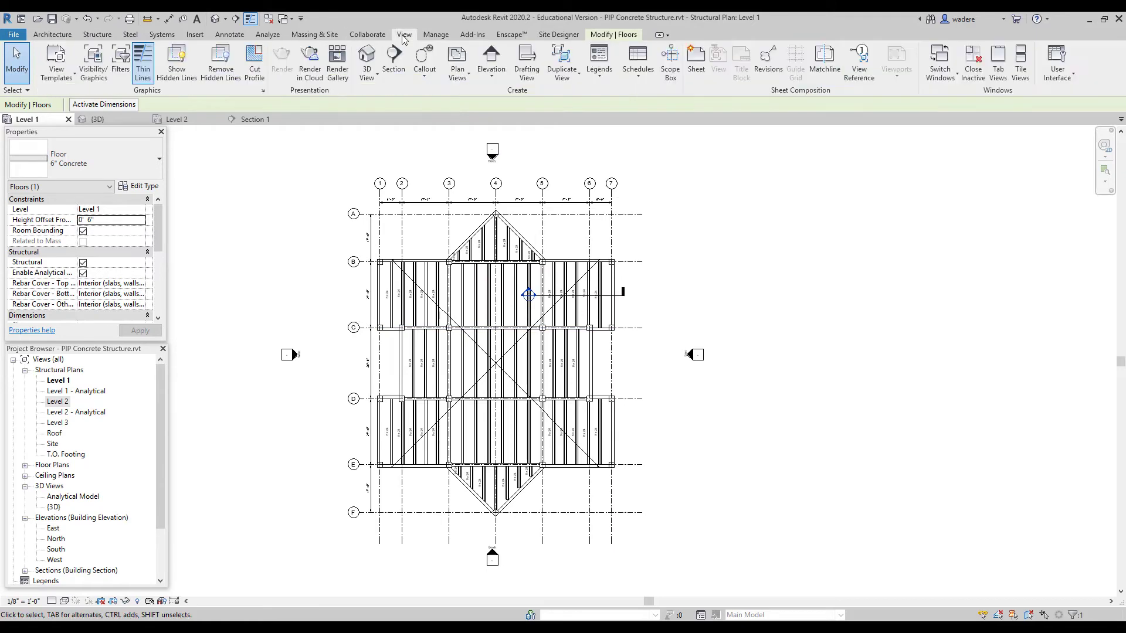
{"action": "left_click", "coordinate": [367, 78]}
{"action": "left_click", "coordinate": [363, 100]}
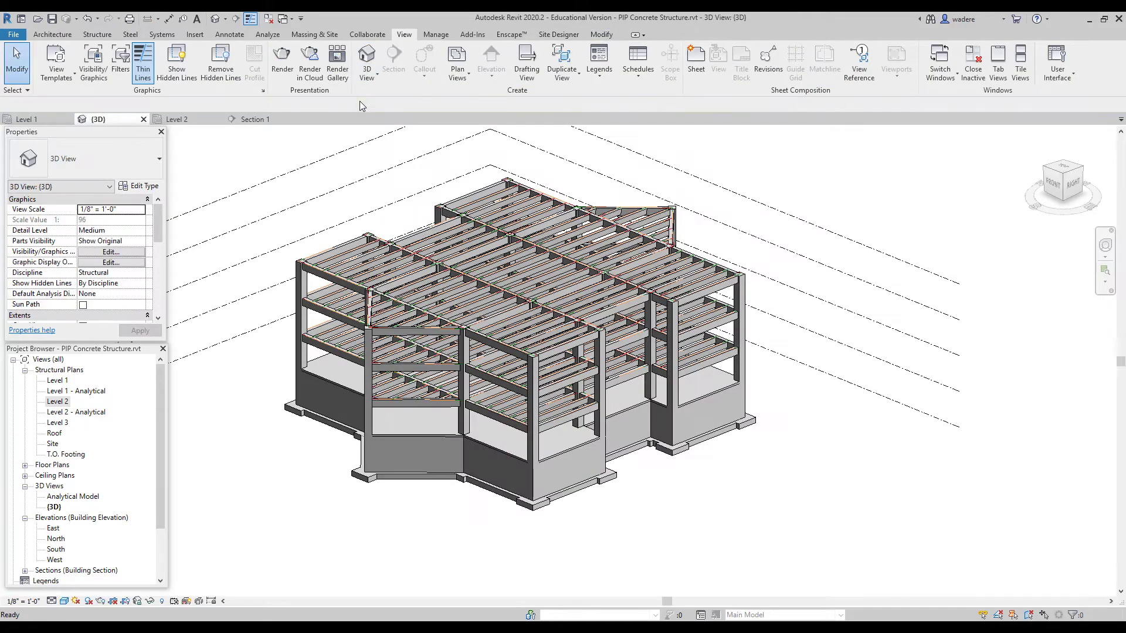
{"action": "scroll", "coordinate": [507, 459], "scroll_direction": "up", "scroll_amount": 6}
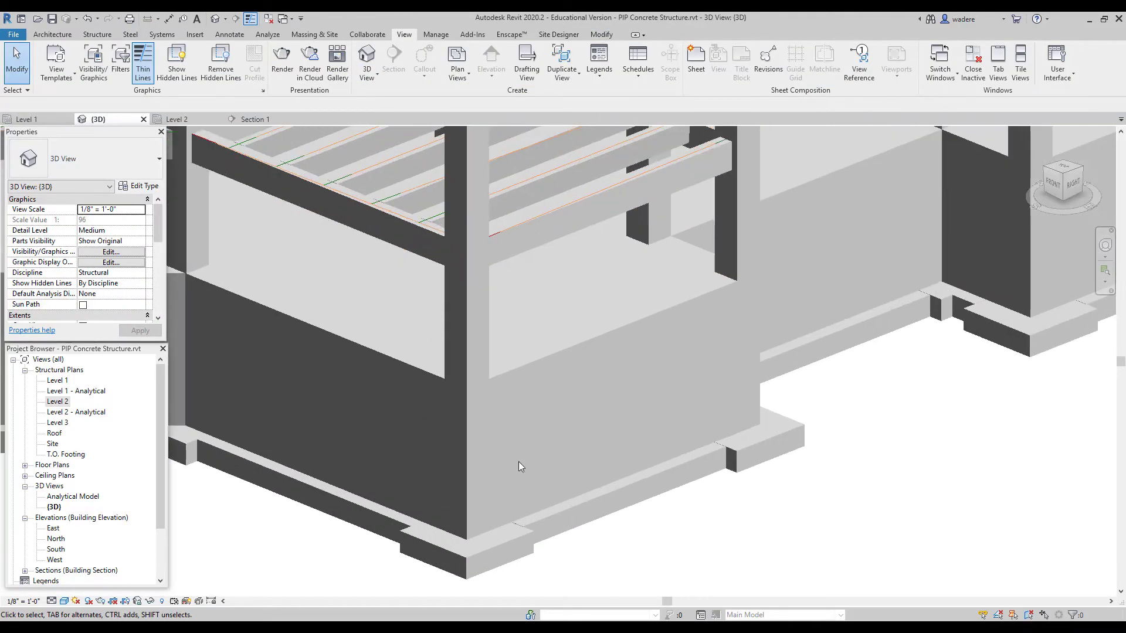
{"action": "left_click", "coordinate": [540, 360]}
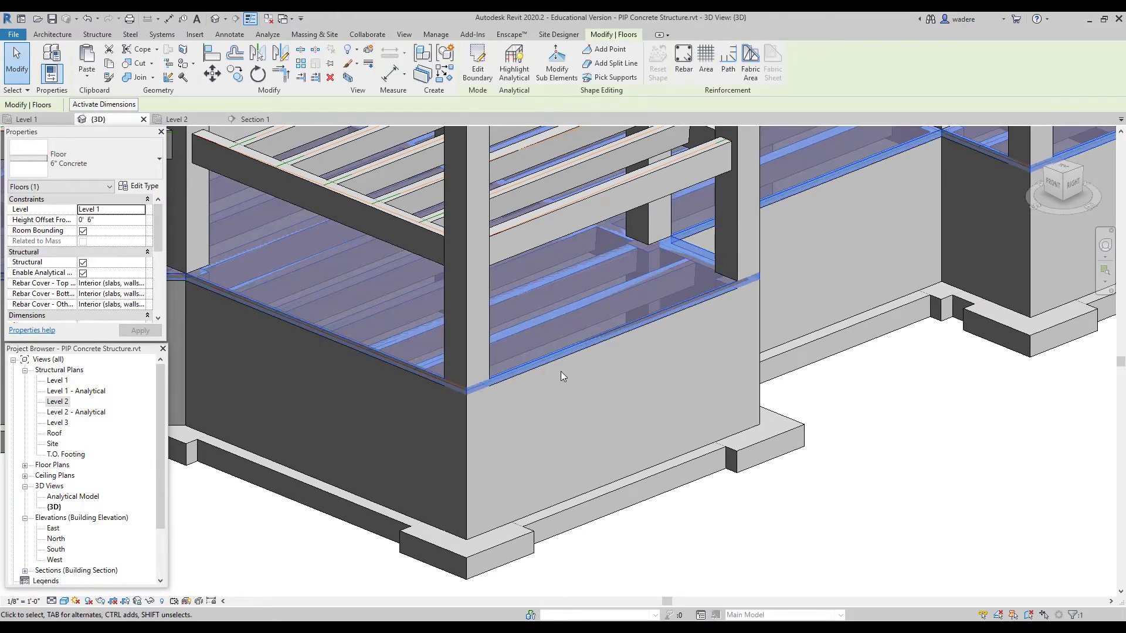
{"action": "key", "text": "Escape"}
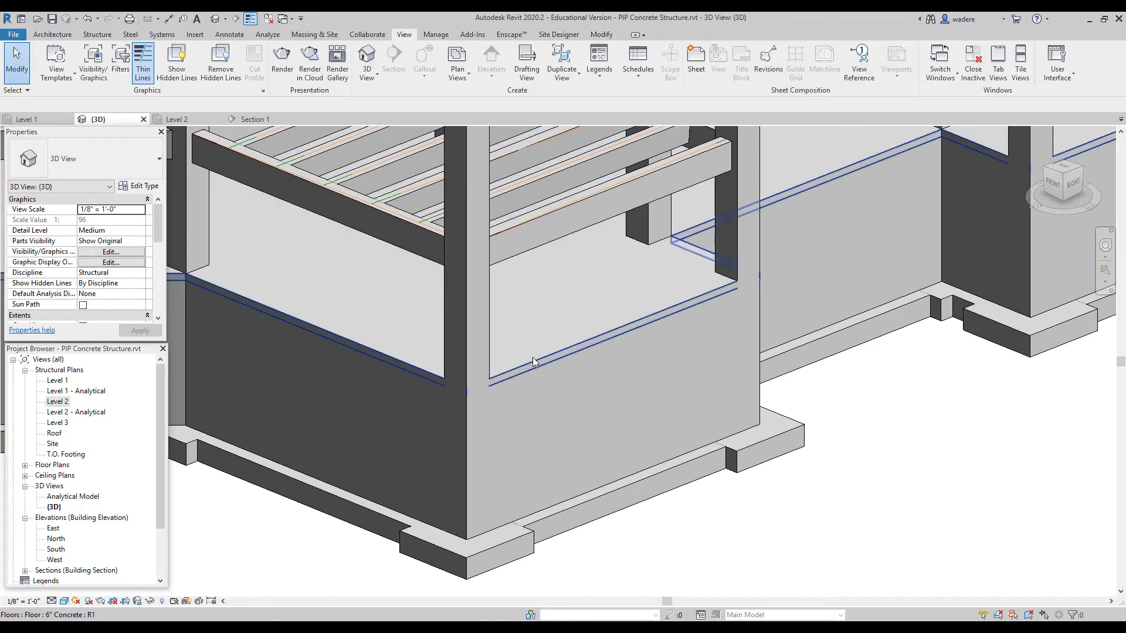
{"action": "left_click", "coordinate": [534, 358]}
{"action": "key", "text": "Escape"}
{"action": "key", "text": "z"}
{"action": "key", "text": "f"}
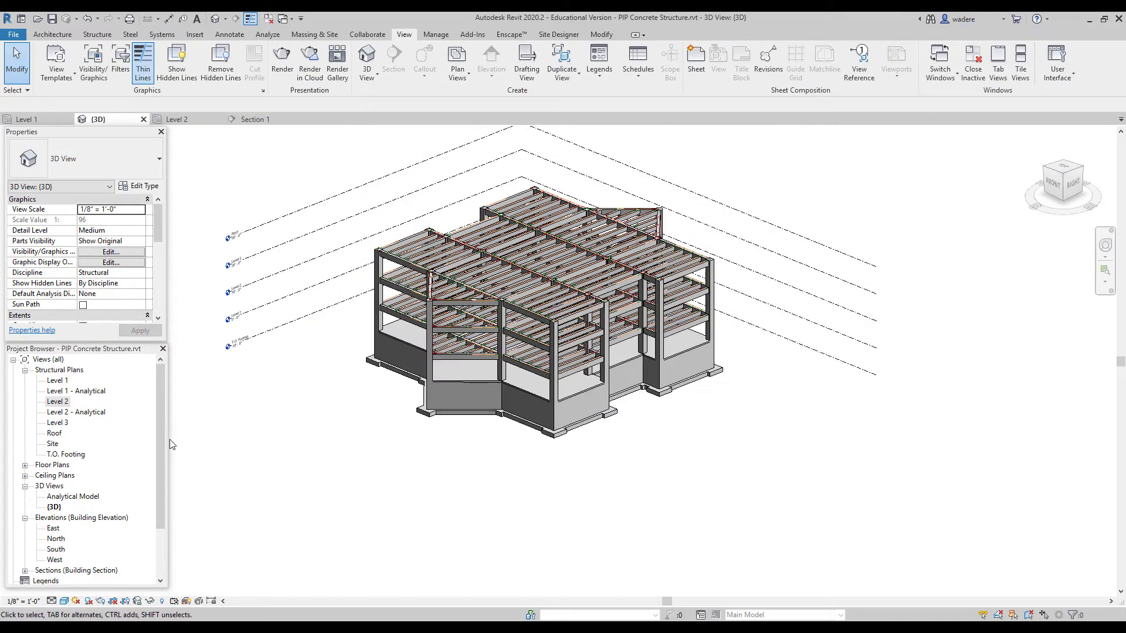
- Open Section 1 from the Level 1 plan and check the slab's position relative to Level 1 and the joists
{"action": "double_click", "coordinate": [59, 380]}
{"action": "scroll", "coordinate": [537, 293], "scroll_direction": "up", "scroll_amount": 5}
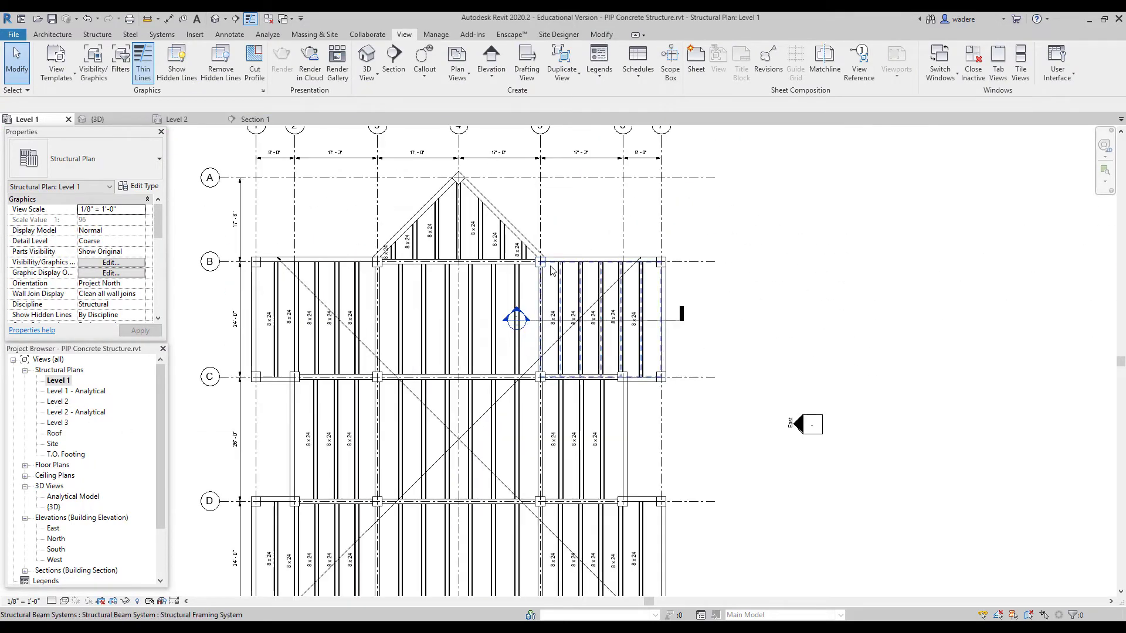
{"action": "double_click", "coordinate": [520, 351]}
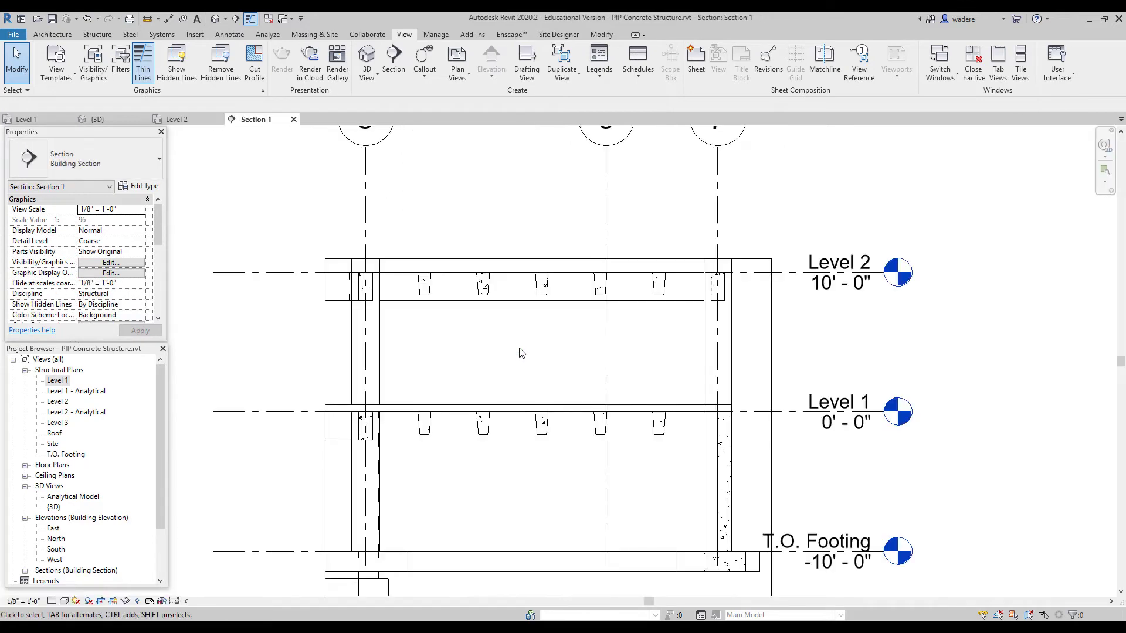
{"action": "scroll", "coordinate": [405, 372], "scroll_direction": "up", "scroll_amount": 2}
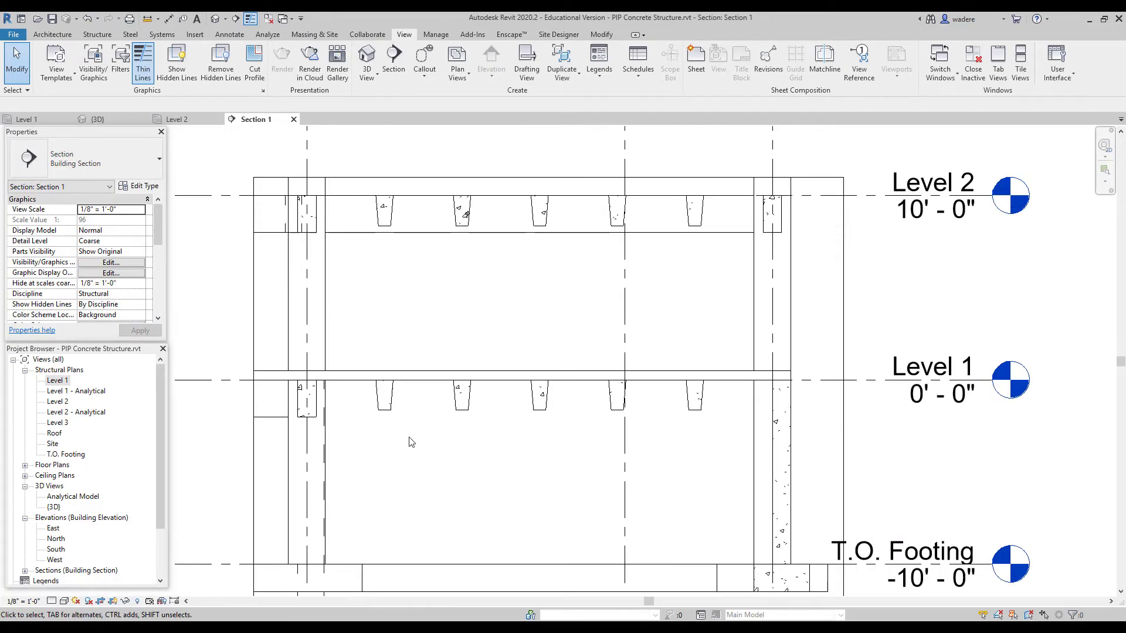
{"action": "left_click", "coordinate": [428, 376]}
{"action": "scroll", "coordinate": [482, 403], "scroll_direction": "down", "scroll_amount": 3}
{"action": "mouse_move", "coordinate": [490, 432]}
{"action": "middle_mouse_down"}
{"action": "mouse_move", "coordinate": [503, 372]}
{"action": "mouse_move", "coordinate": [503, 396]}
{"action": "middle_mouse_up"}
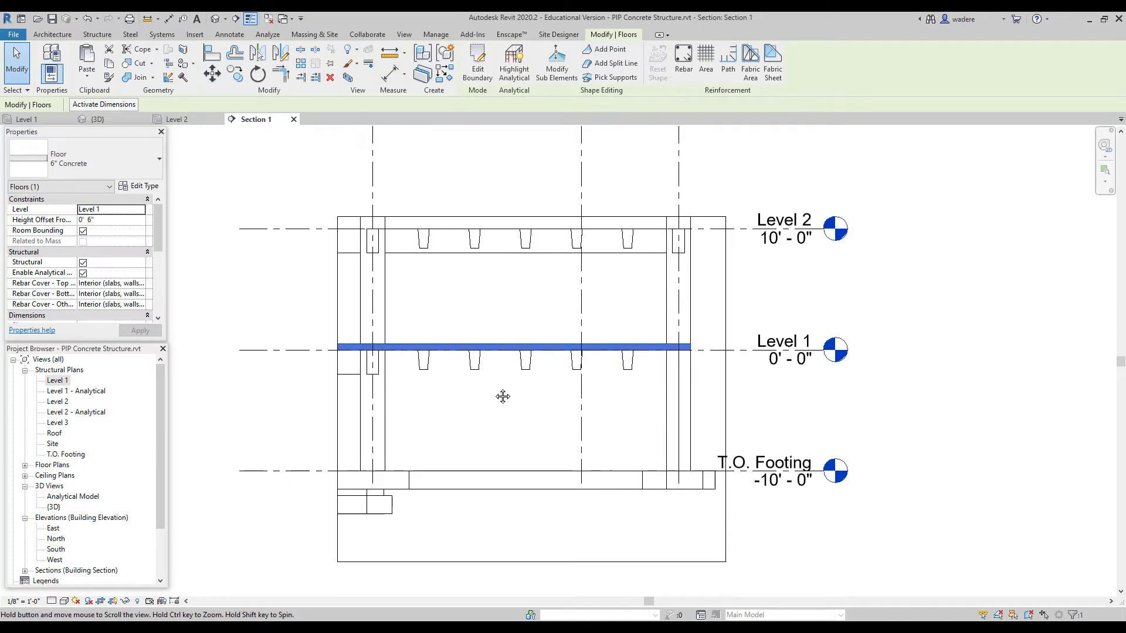
- In the 3D view, copy the Level 1 floor slab and paste it aligned to Level 2, Level 3 and Roof
{"action": "left_click", "coordinate": [107, 120]}
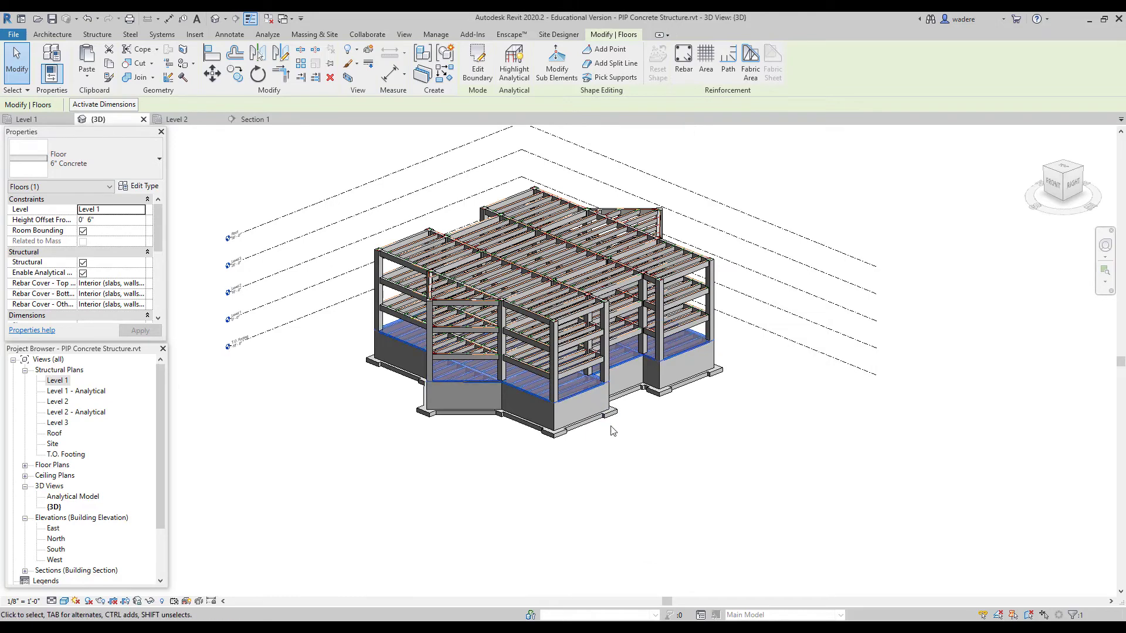
{"action": "left_click", "coordinate": [649, 468]}
{"action": "scroll", "coordinate": [639, 469], "scroll_direction": "up", "scroll_amount": 1}
{"action": "middle_click_drag", "start_coordinate": [639, 470], "coordinate": [620, 523]}
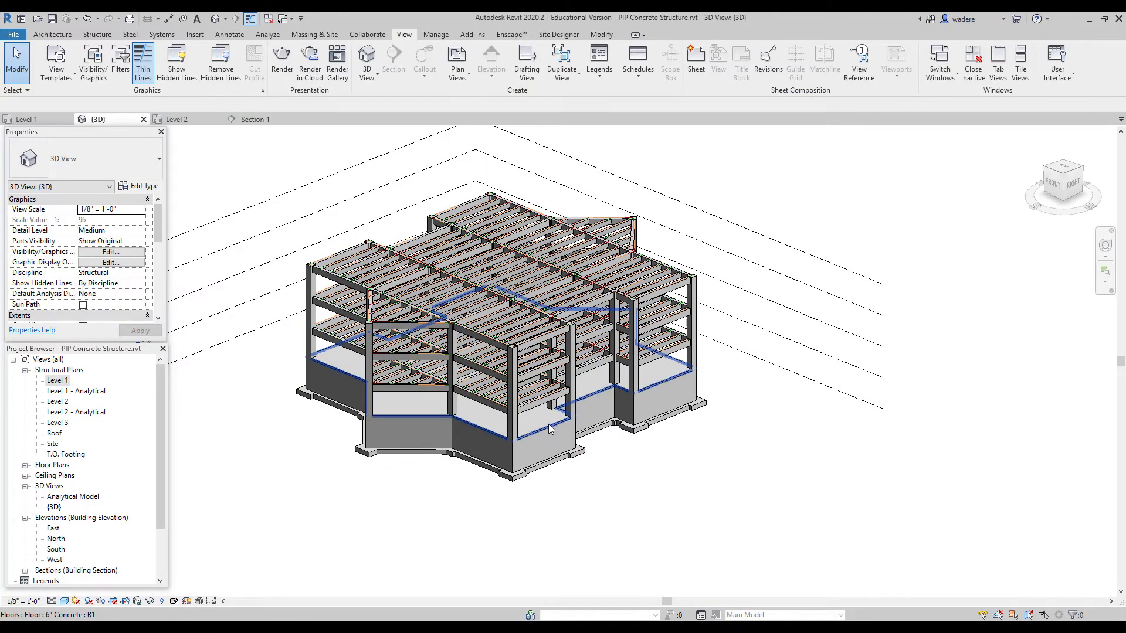
{"action": "left_click", "coordinate": [550, 428]}
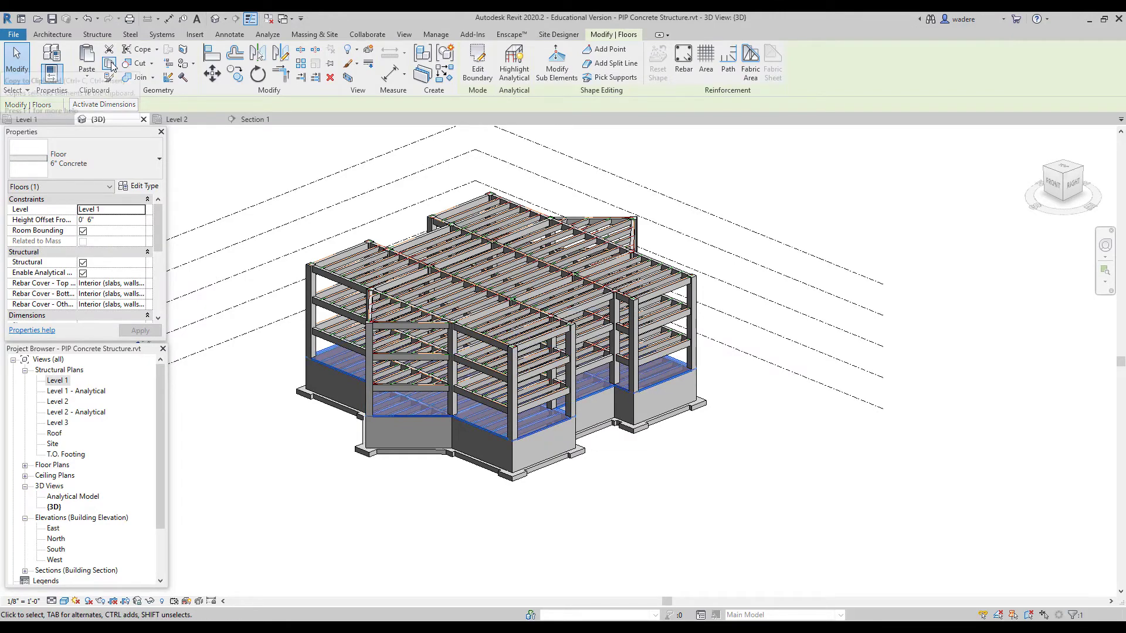
{"action": "left_click", "coordinate": [86, 77]}
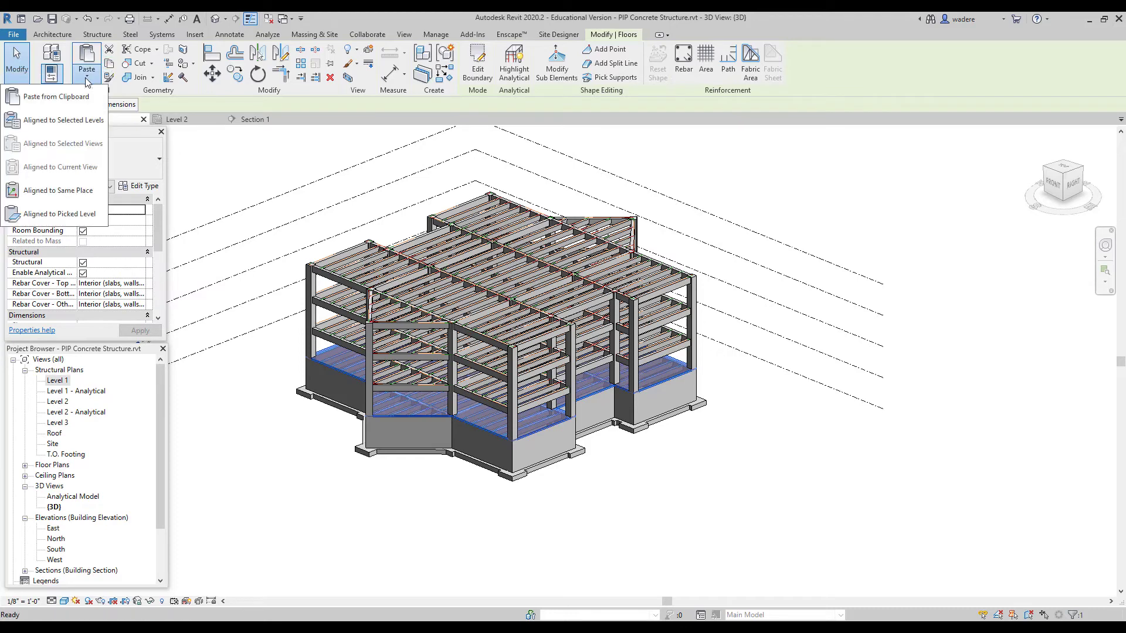
{"action": "left_click", "coordinate": [69, 128]}
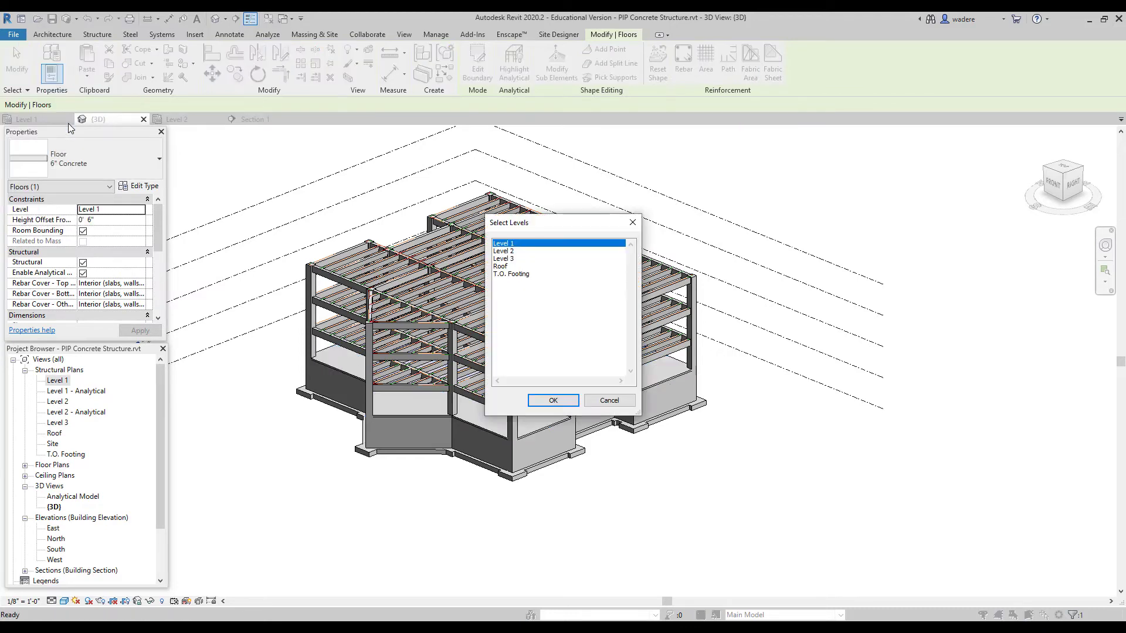
{"action": "left_click", "coordinate": [510, 258]}
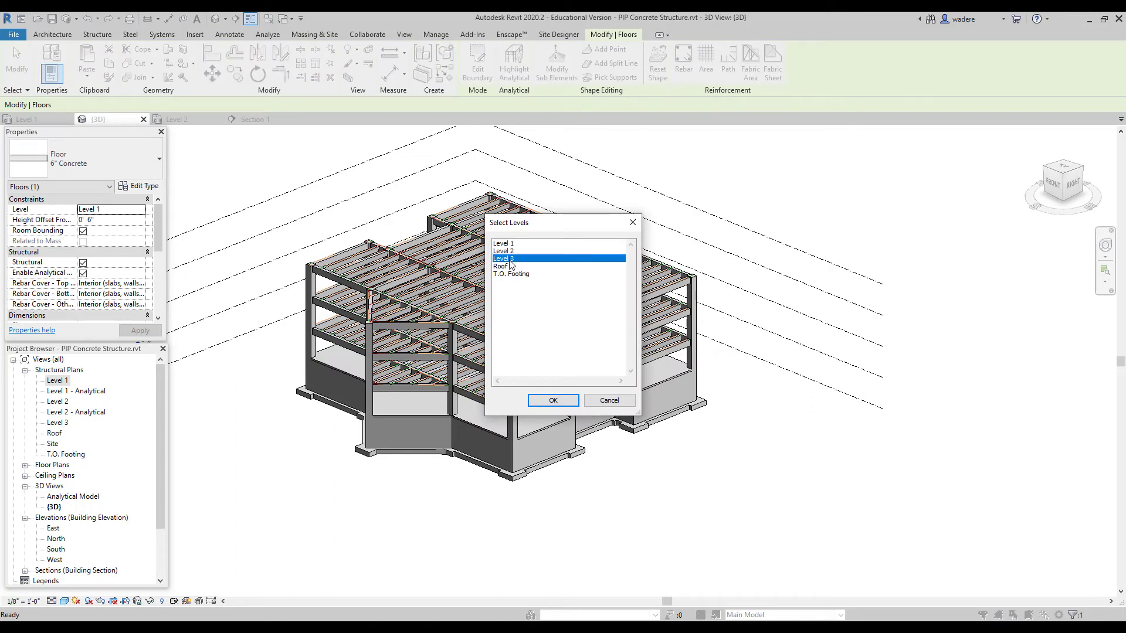
{"action": "left_click", "coordinate": [509, 252]}
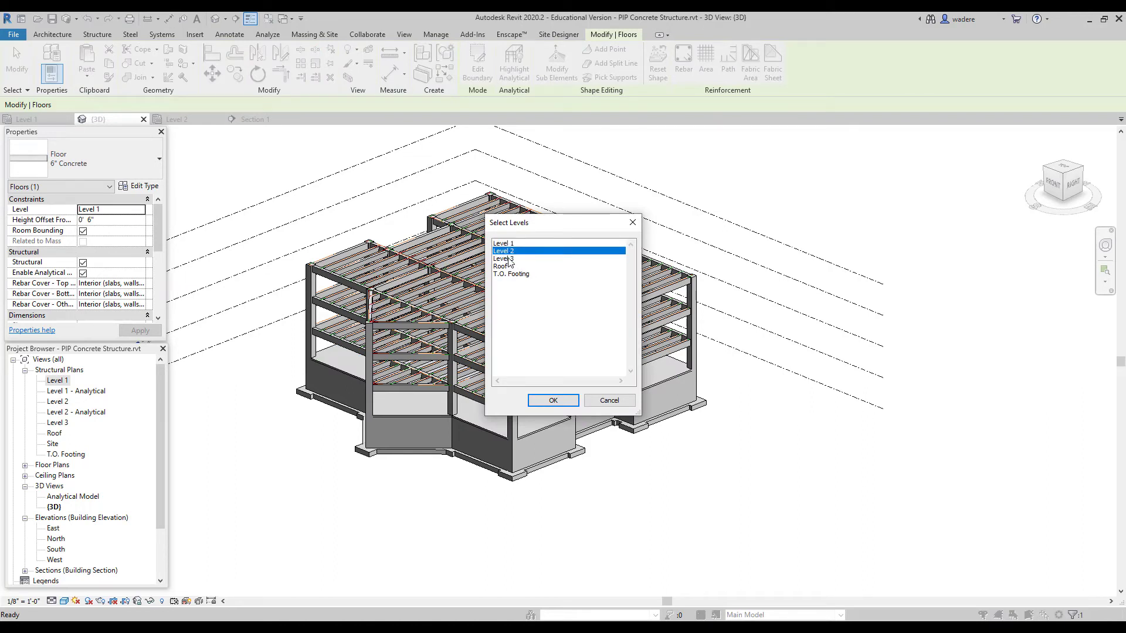
{"action": "left_click", "coordinate": [509, 259], "text": "ctrl"}
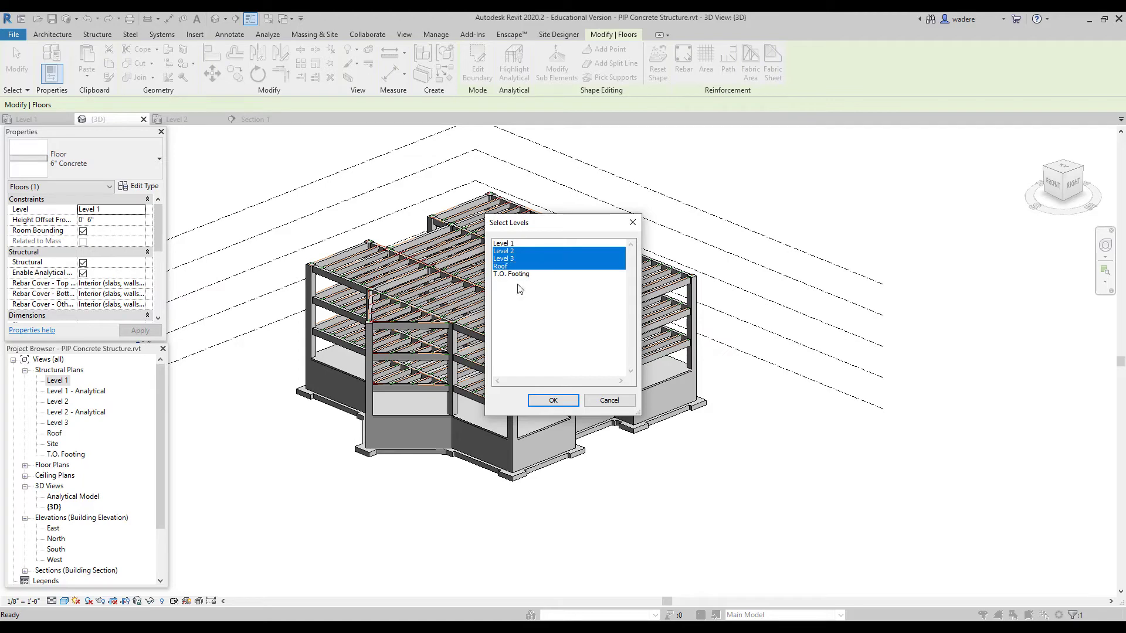
{"action": "left_click", "coordinate": [552, 403]}
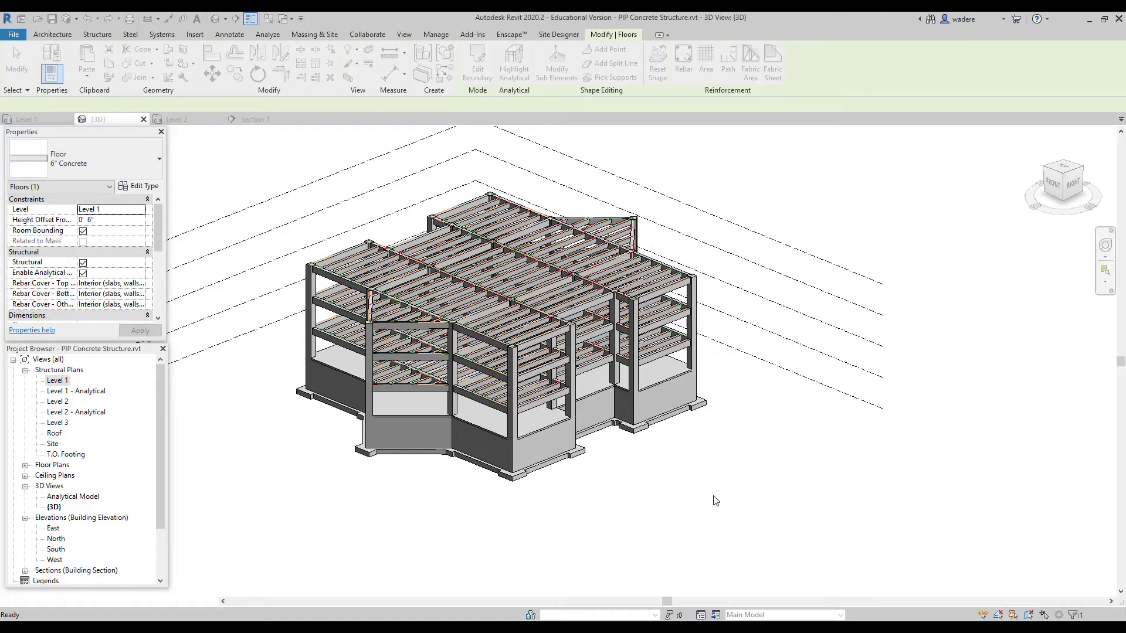
{"action": "left_click", "coordinate": [644, 495]}
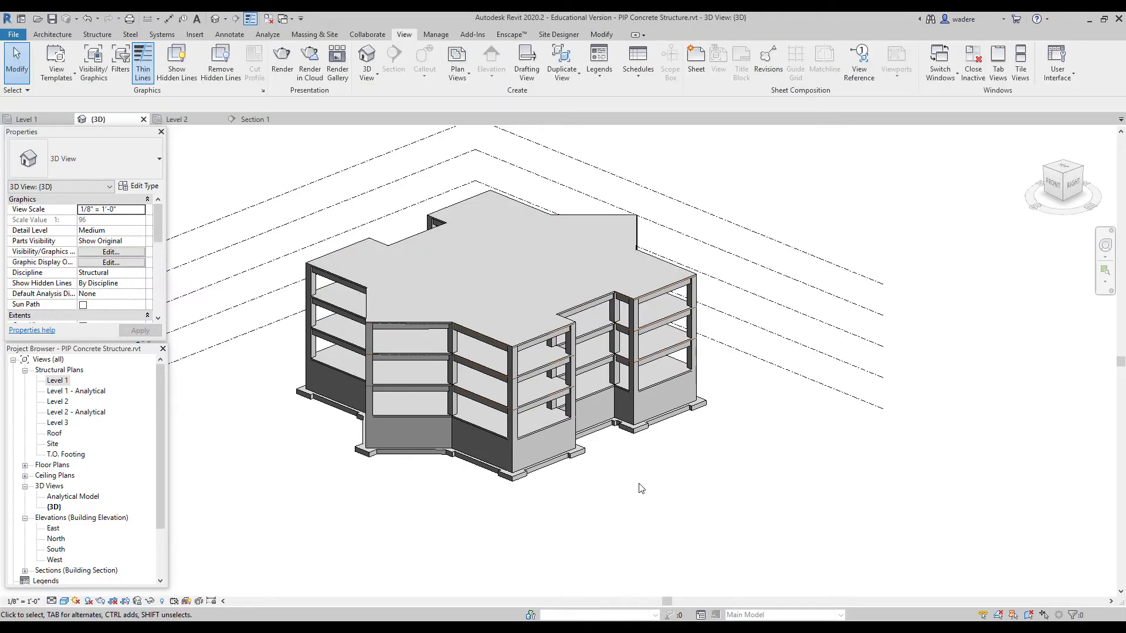
{"action": "middle_click_drag", "start_coordinate": [563, 419], "coordinate": [610, 422], "text": "shift"}
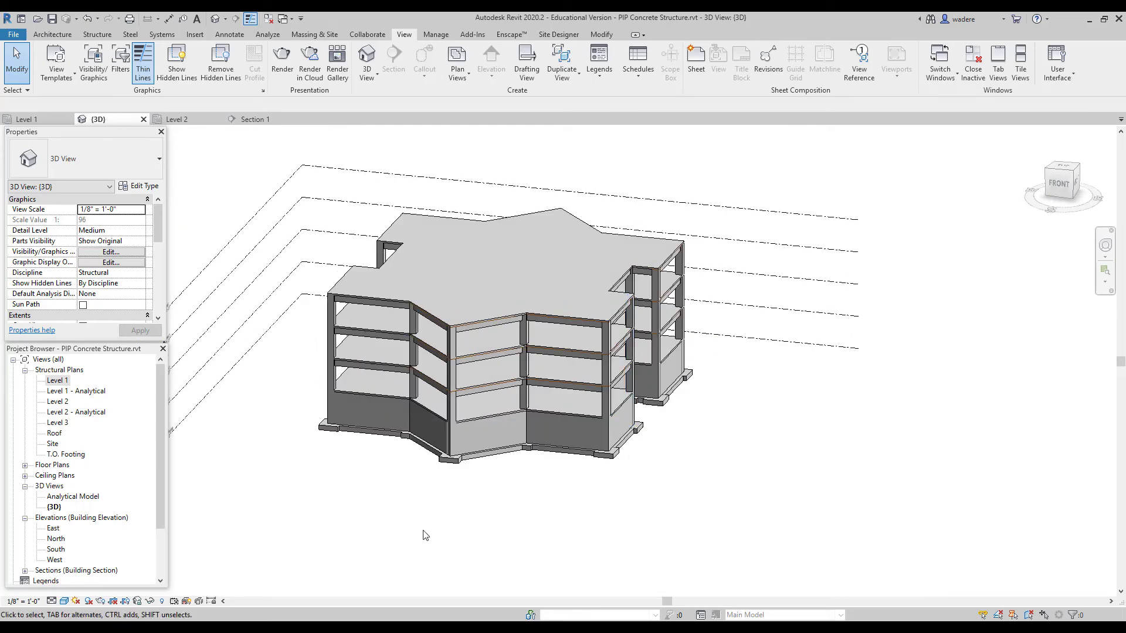